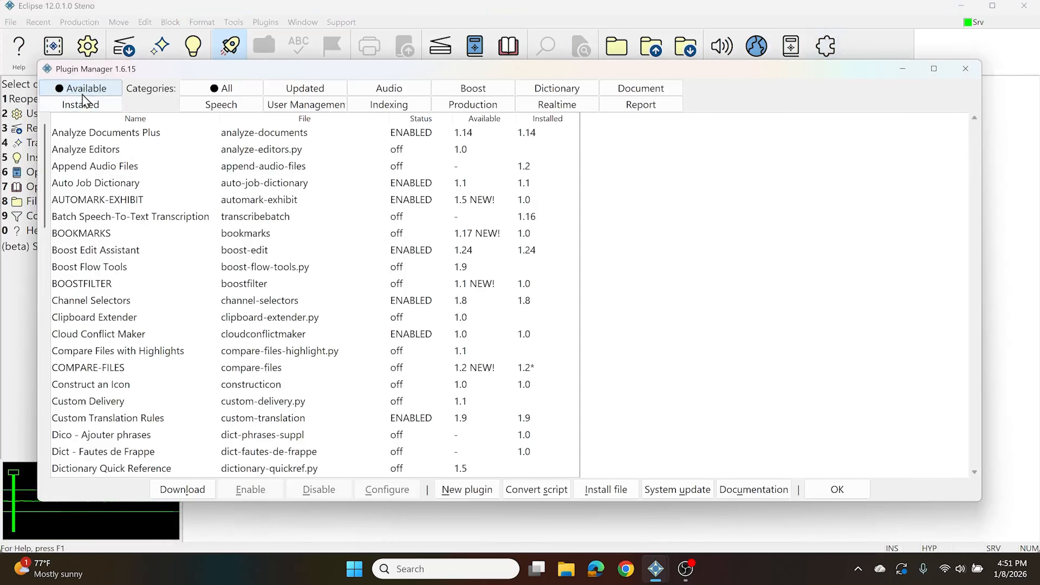
Download the Clipboard Extender plugin from the available plugins and enable it
left_click(105, 319)
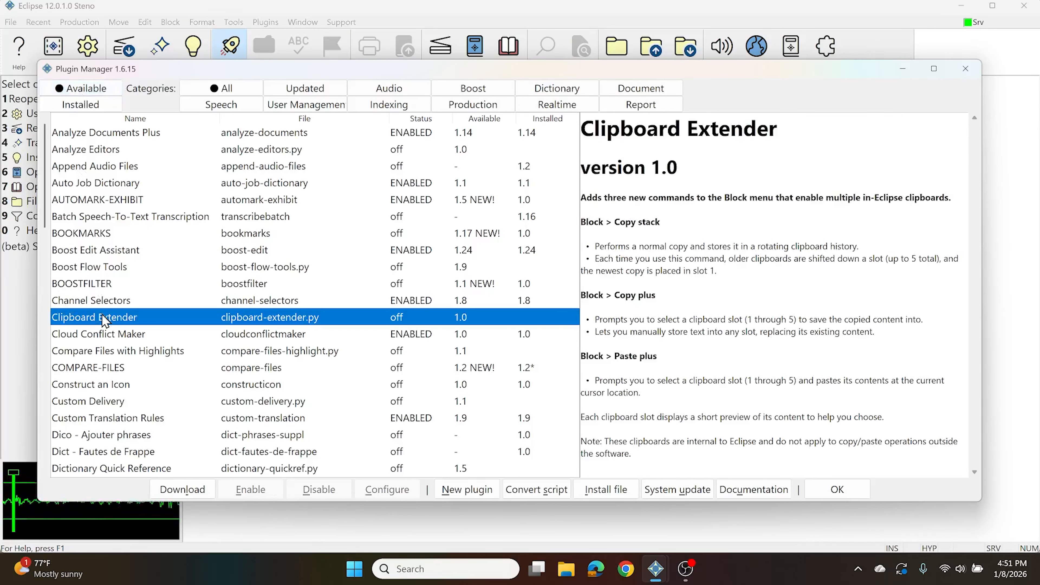
left_click(182, 489)
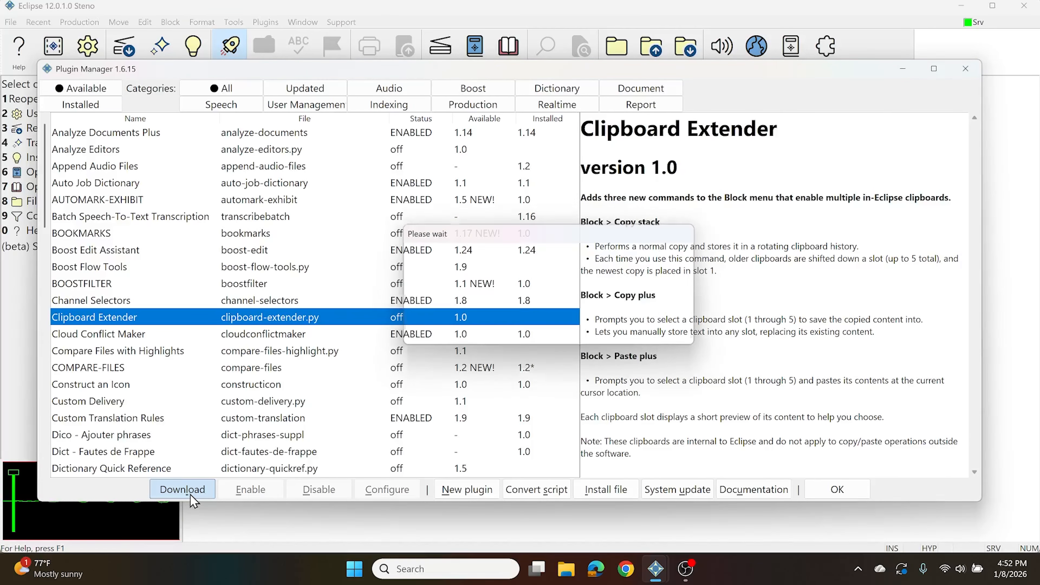
left_click(514, 298)
left_click(298, 315)
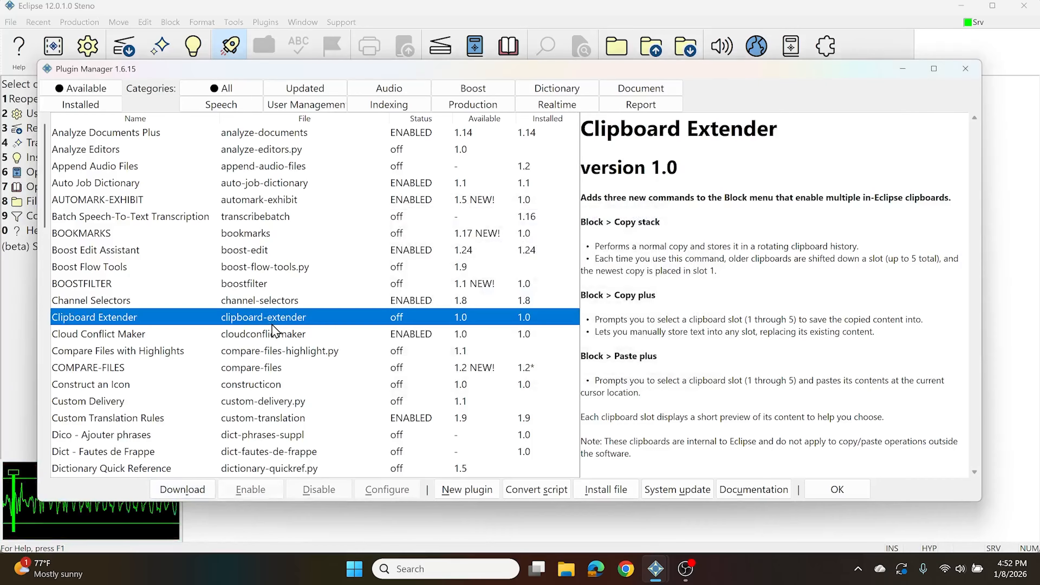
left_click(252, 489)
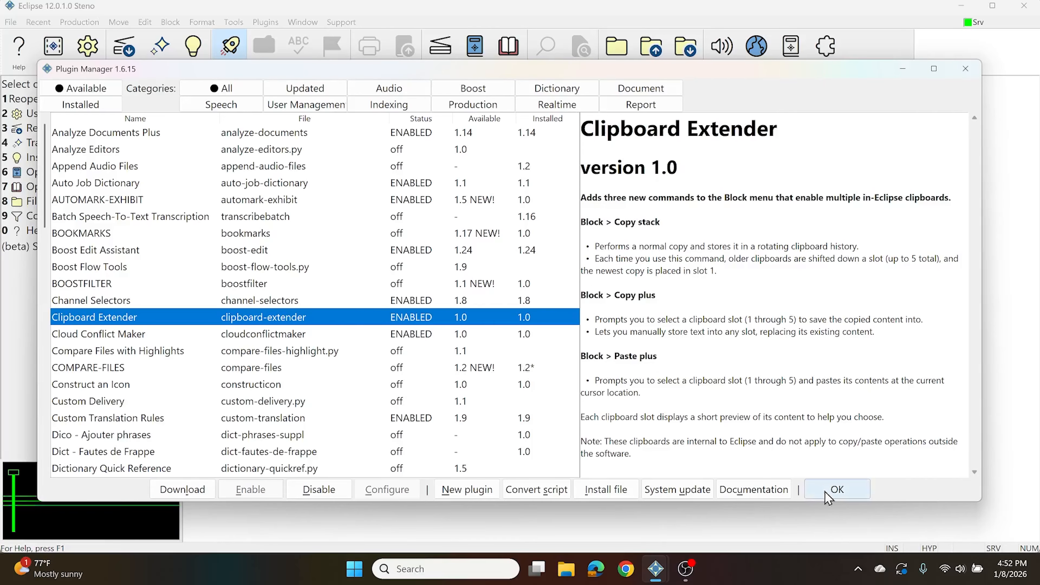
Close the plugin manager, restart Eclipse to apply the plugin change, and load the Steno user profile
left_click(834, 497)
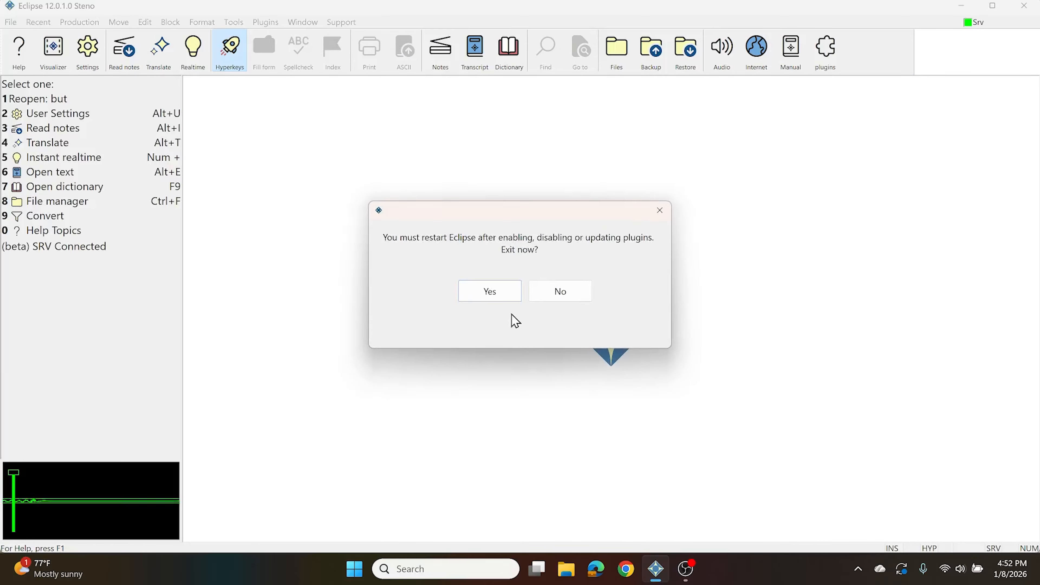
left_click(490, 291)
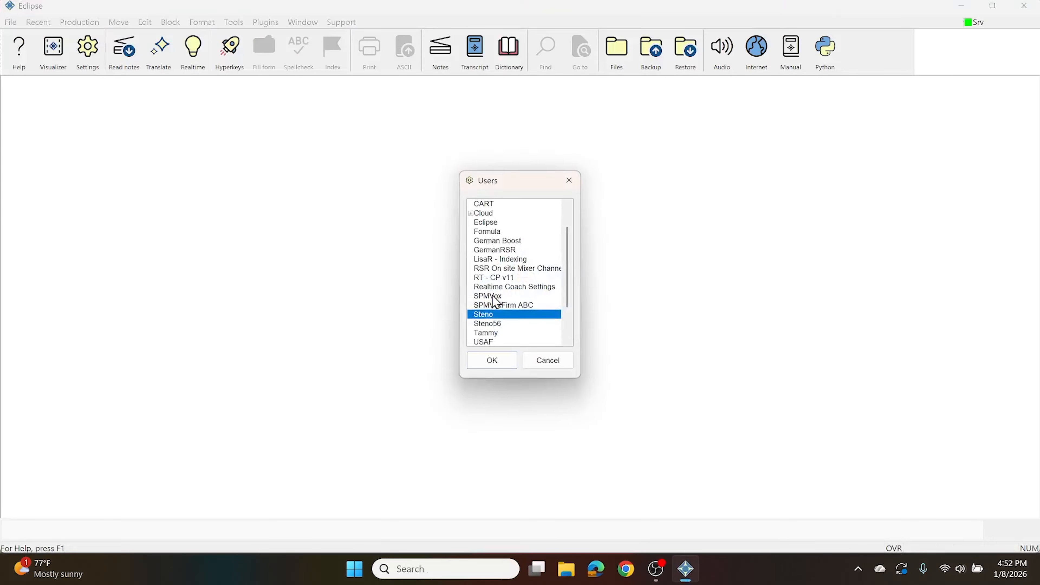
left_click(491, 361)
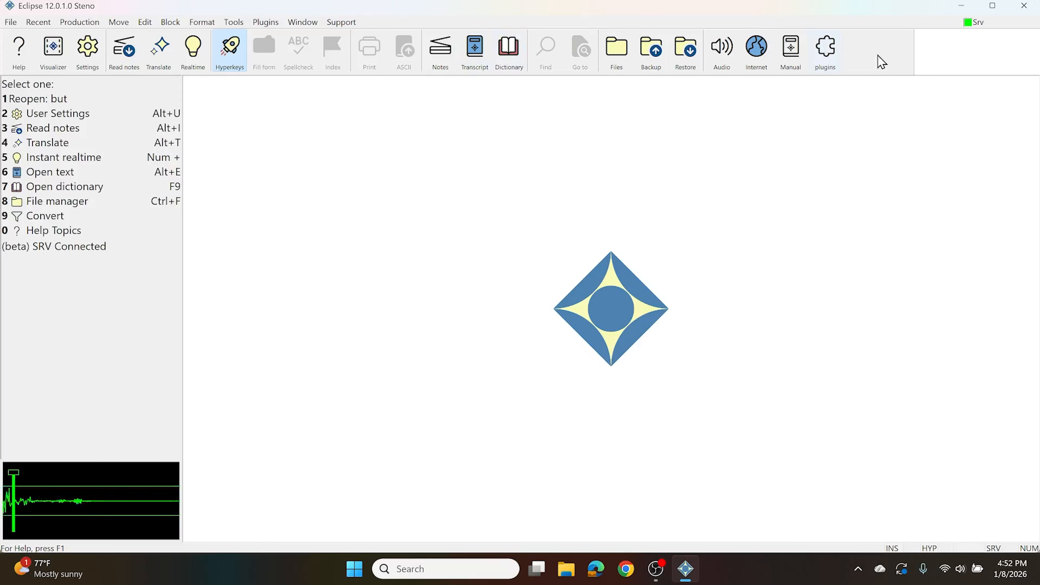
Review the Clipboard Extender's status and description in the plugin manager
left_click(826, 50)
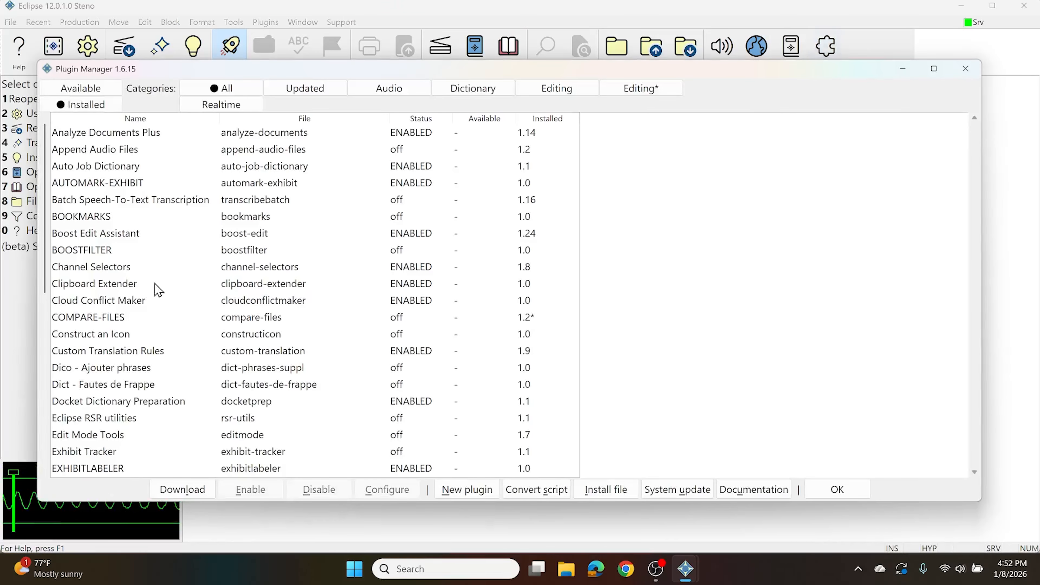
left_click(107, 284)
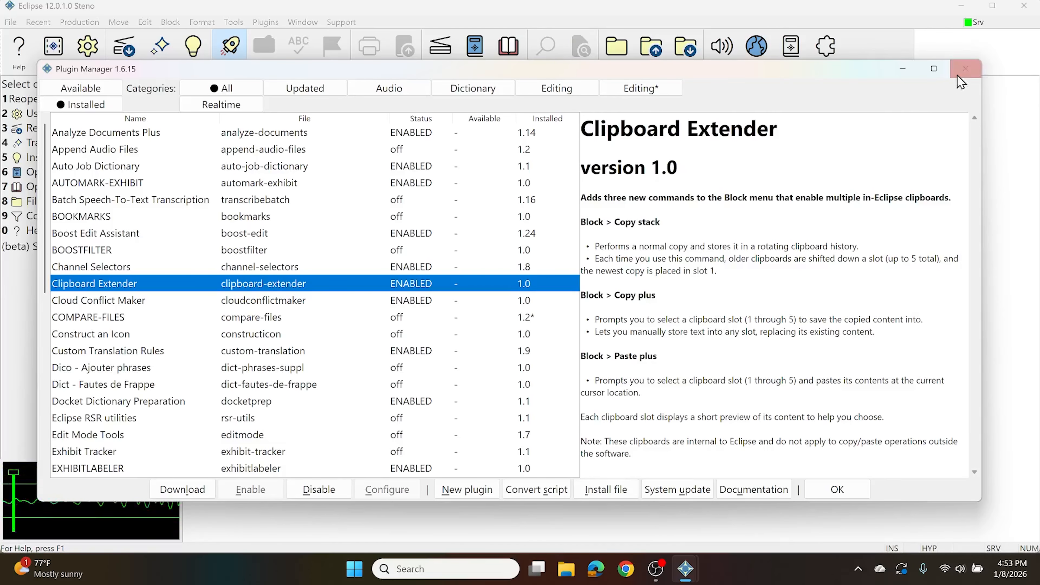
left_click(966, 69)
Open the BOOST Demo document and save the word "typically" in line 3 with Copy stack
double_click(400, 366)
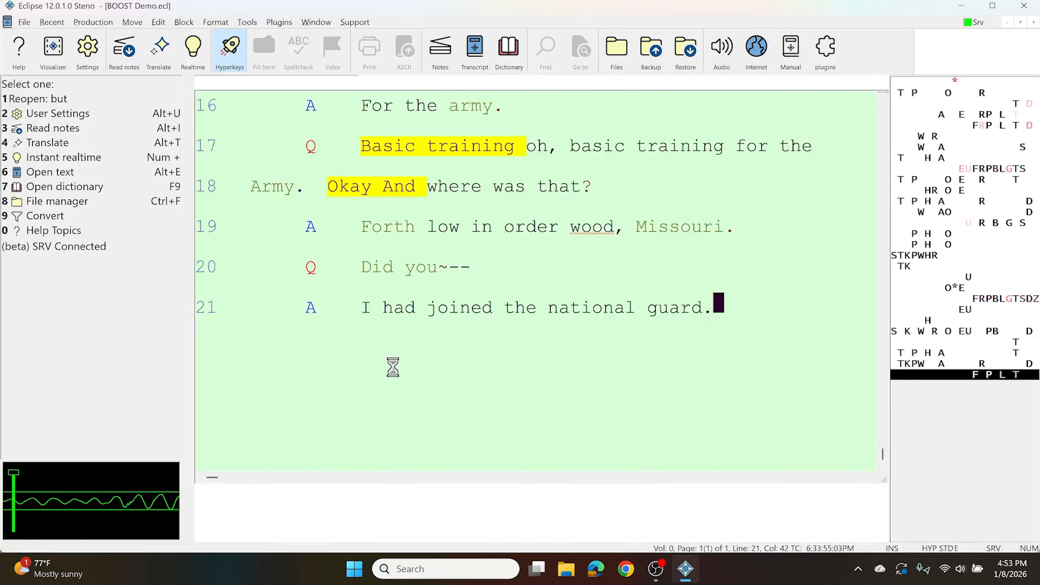
scroll(395, 374, "up", 4)
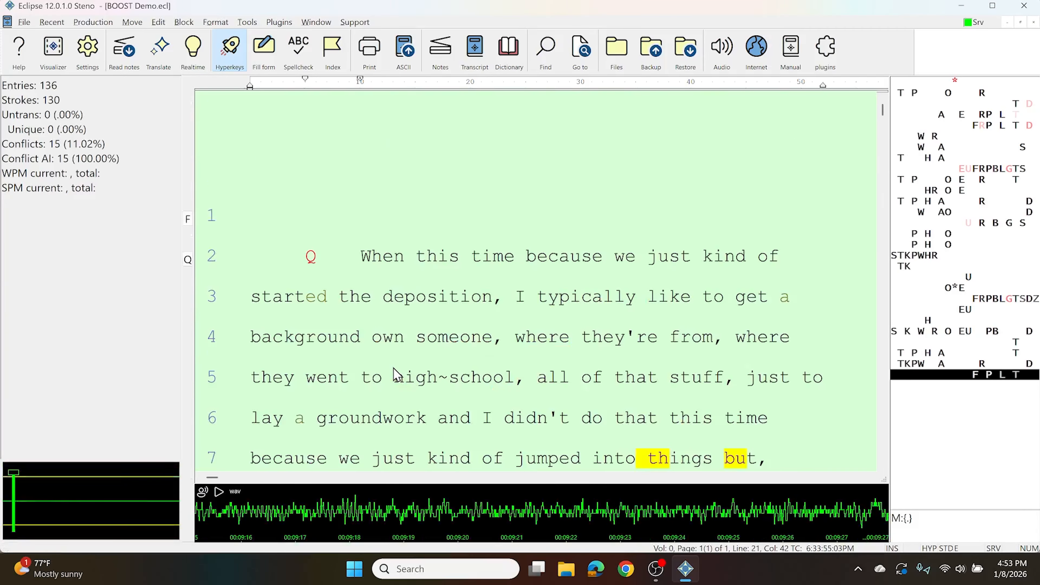
left_click(541, 295)
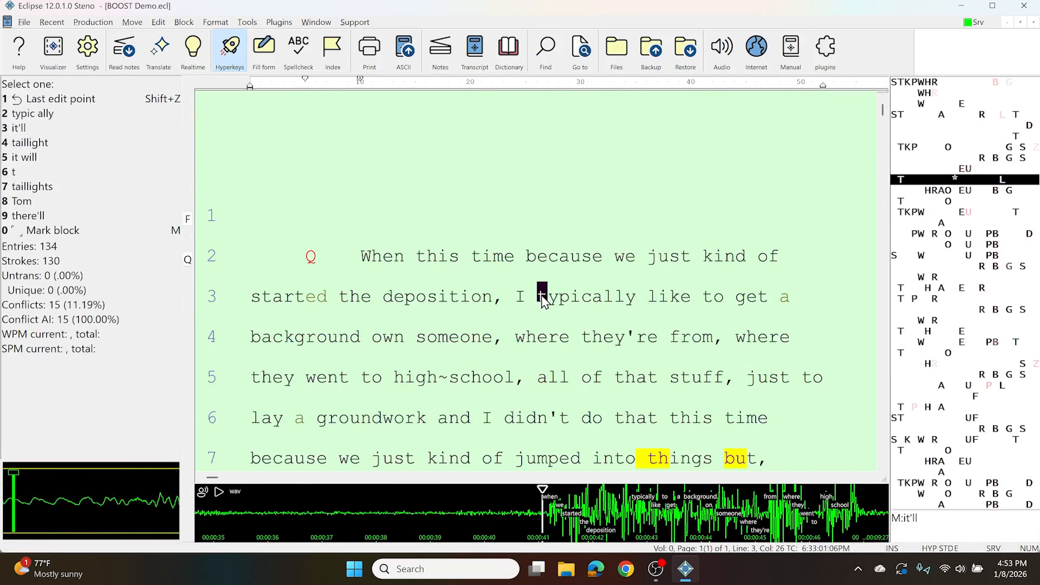
double_click(542, 297)
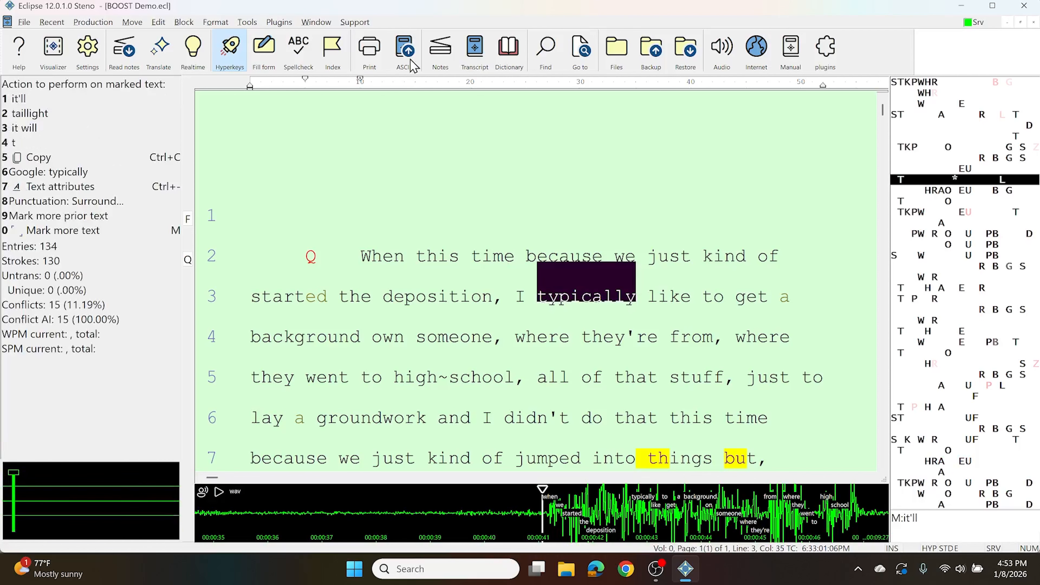
left_click(183, 22)
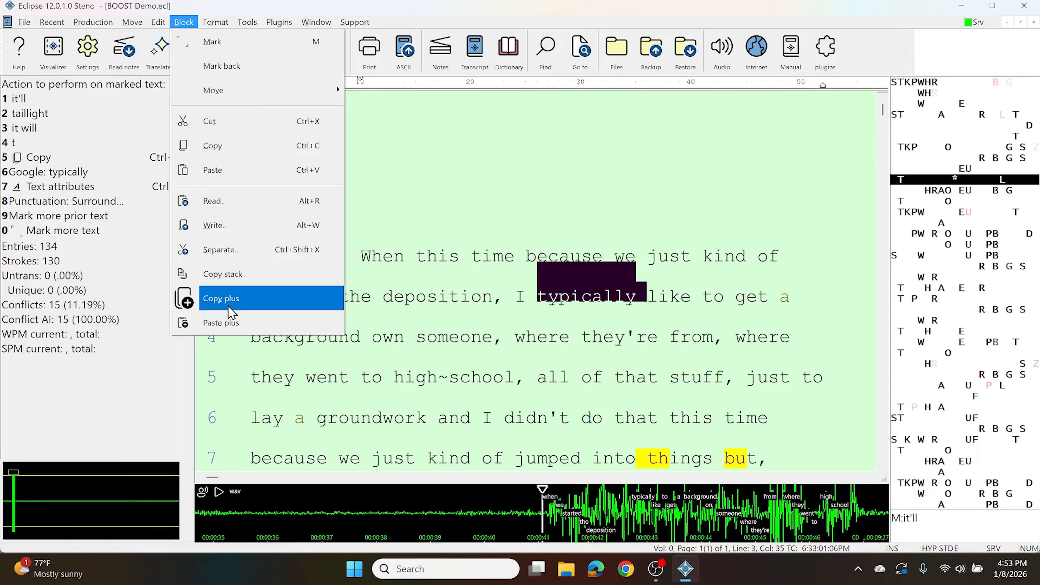
left_click(225, 277)
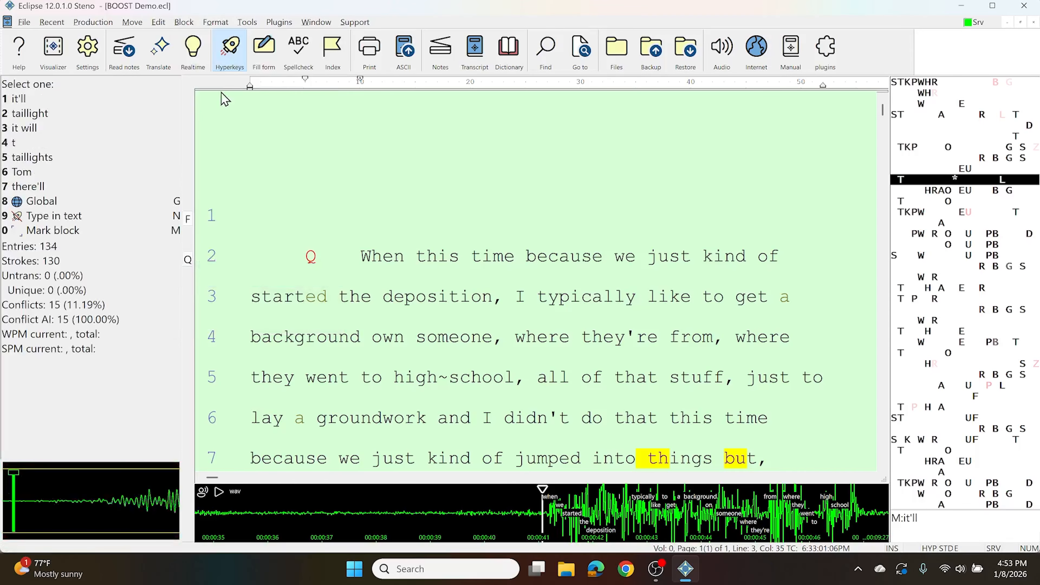
Check the clipboard slots for the stored word "typically" and dismiss the list without picking one
left_click(183, 24)
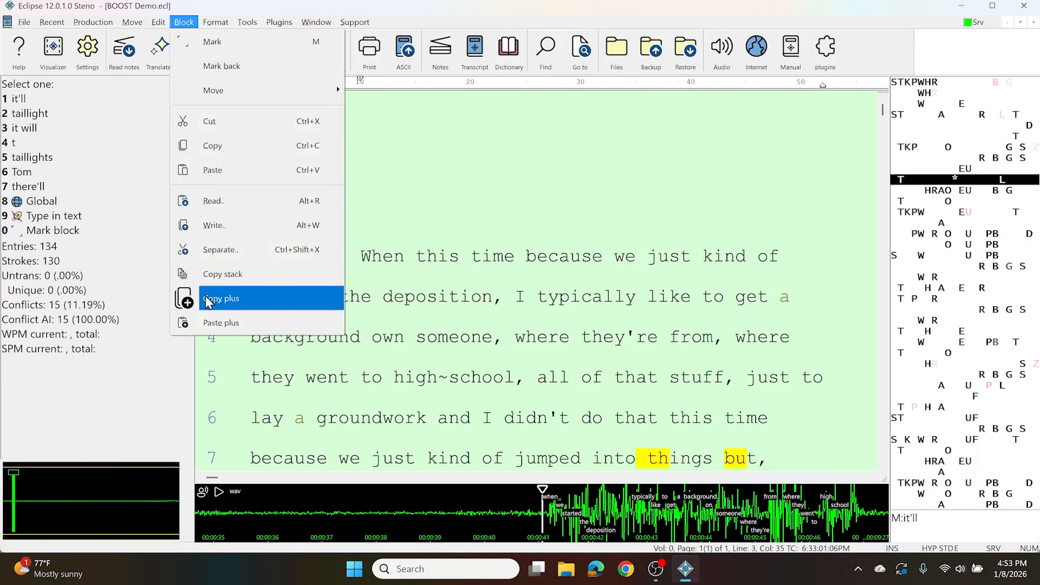
left_click(207, 308)
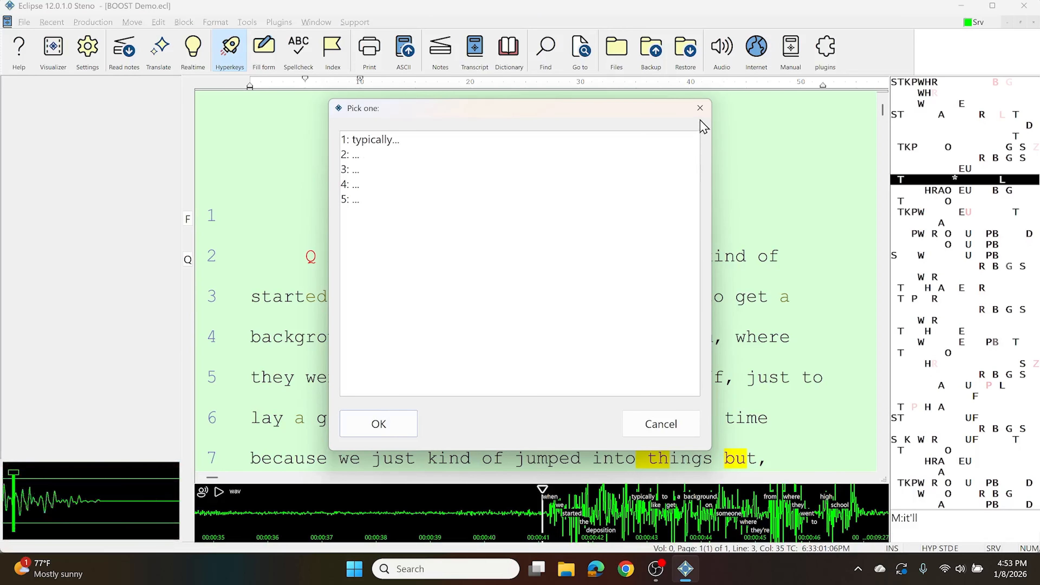
left_click(700, 109)
Mark "like to get" in line 3 and save it to the clipboard history with Copy stack
key("Right")
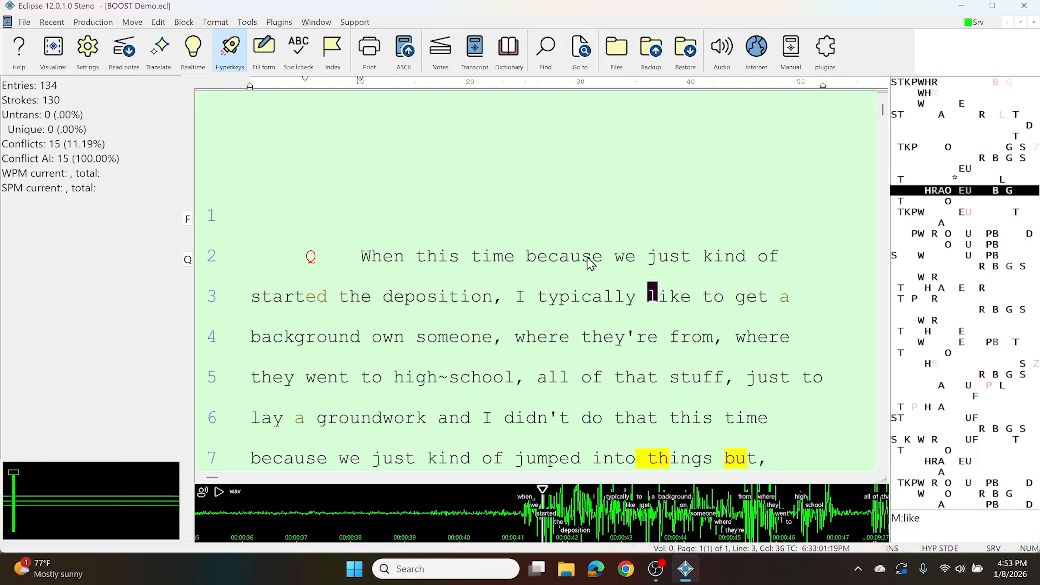
key("ctrl+shift+Right")
key("ctrl+shift+Right")
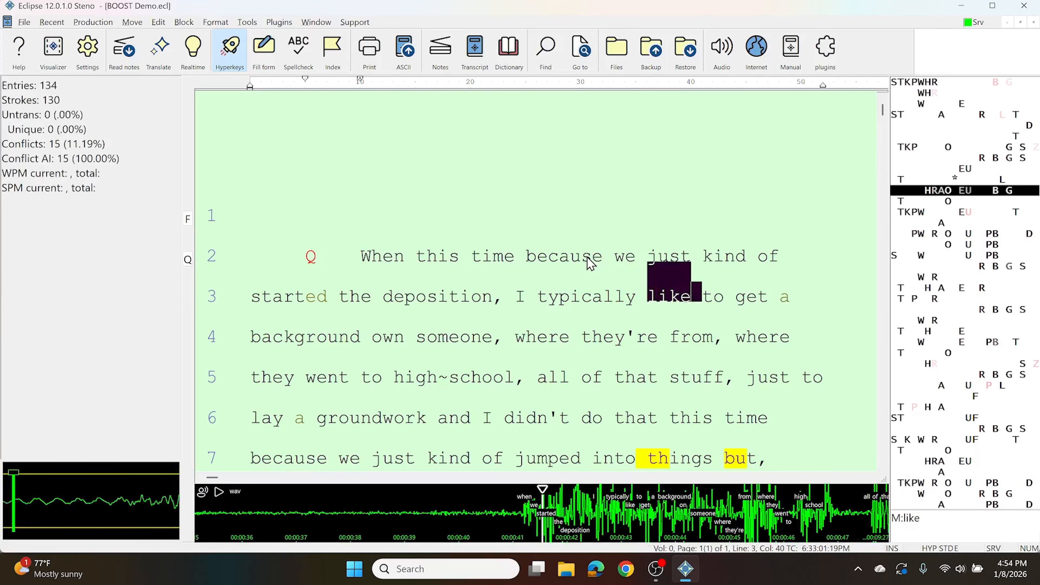
key("ctrl+shift+Right")
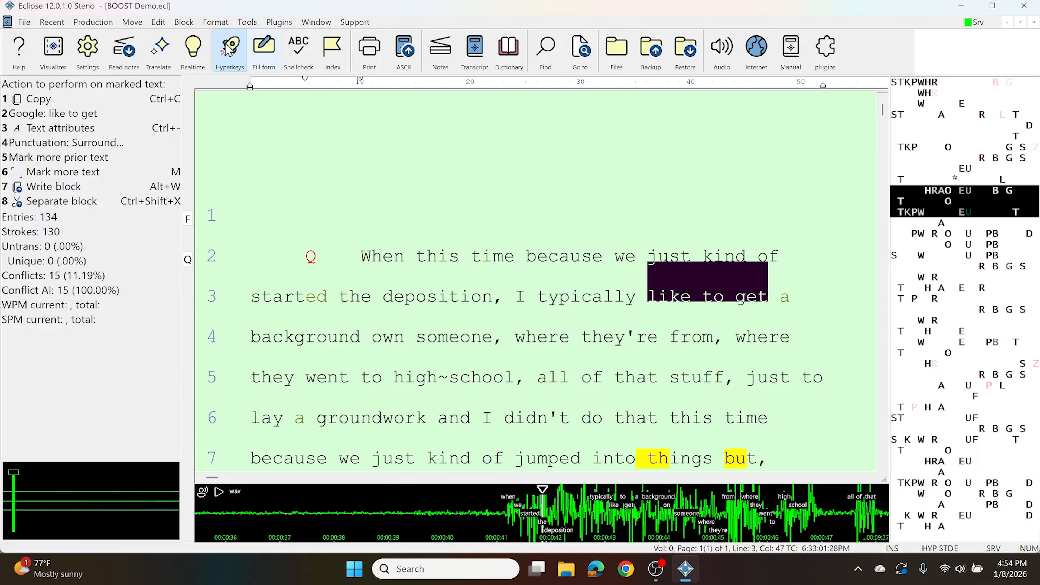
left_click(182, 27)
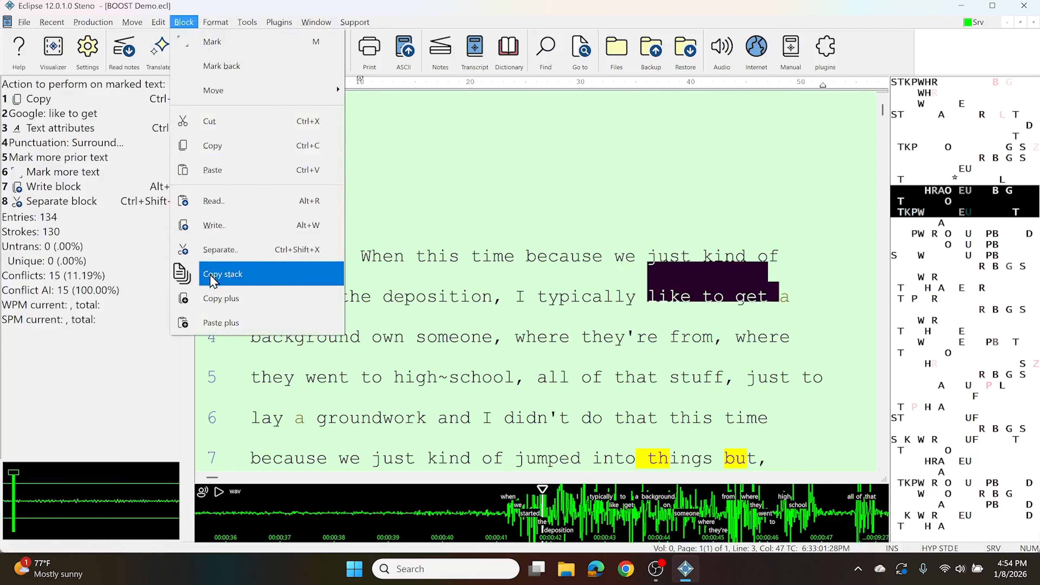
left_click(213, 280)
Examine the slot order in the Paste plus list and close it without pasting
left_click(183, 21)
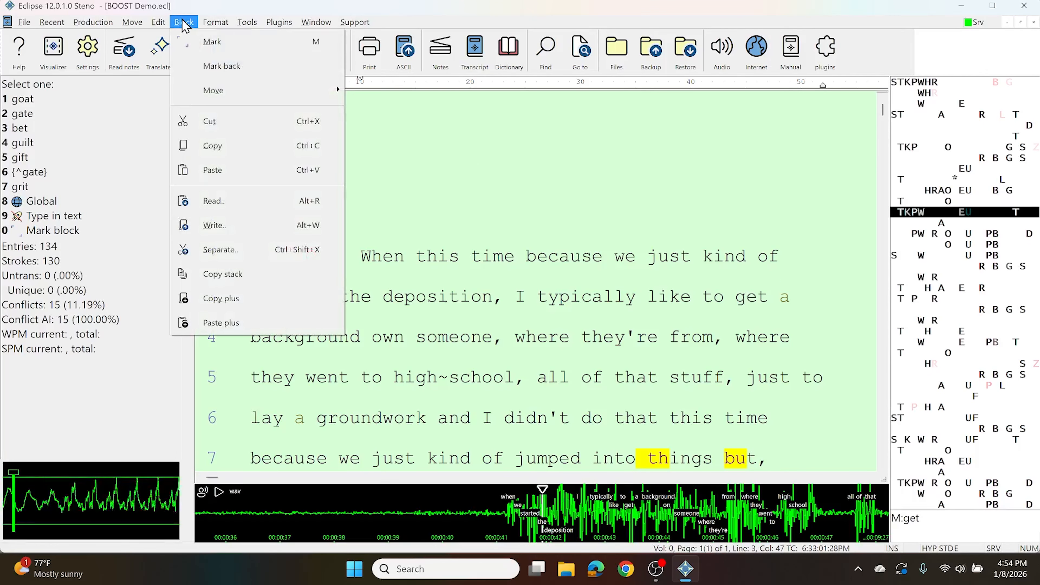
left_click(192, 322)
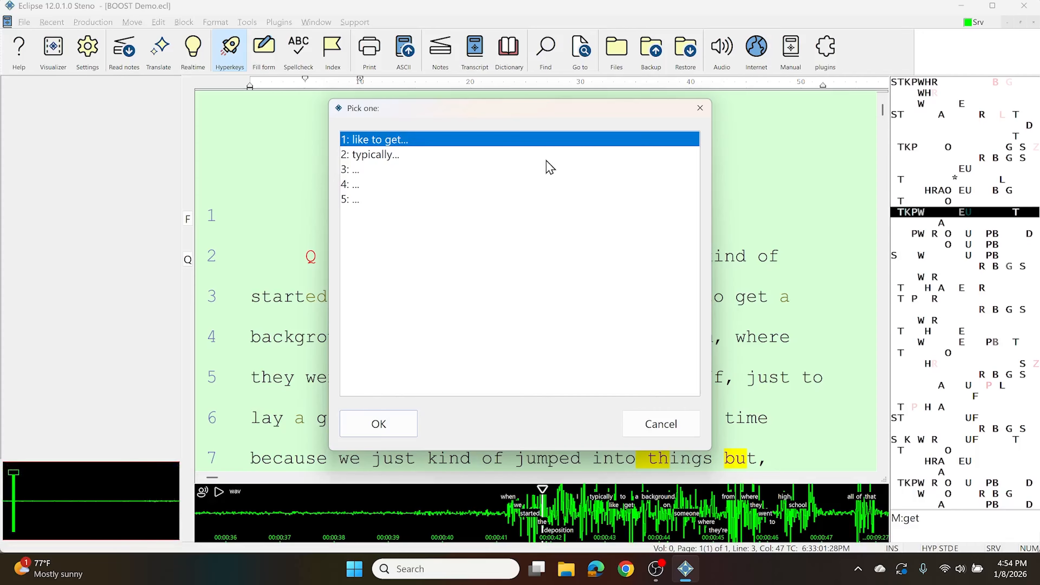
left_click(700, 108)
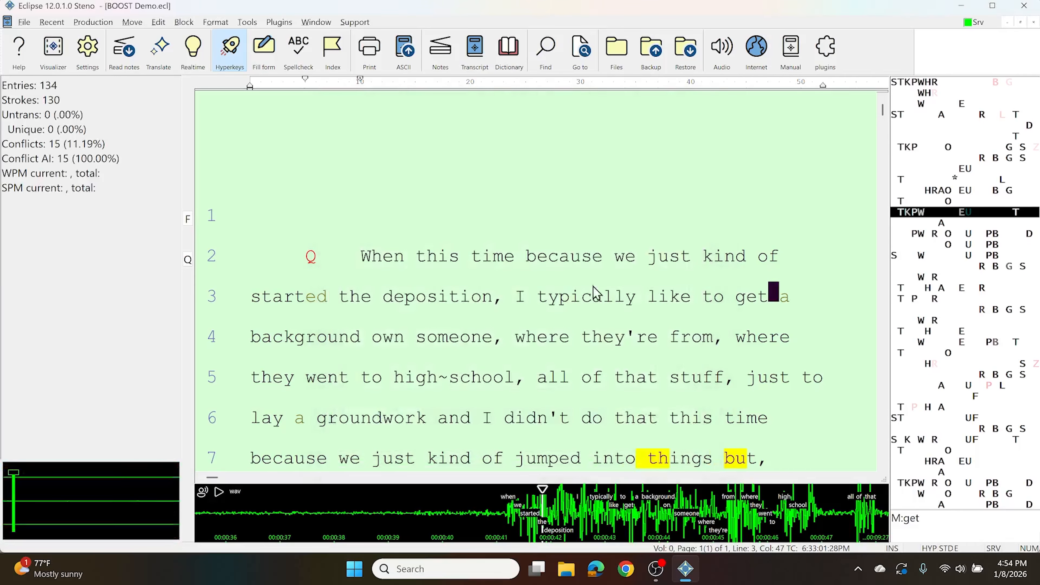
Mark "groundwork" in line 6 and store it in clipboard slot 3 with Copy plus
left_click(323, 422)
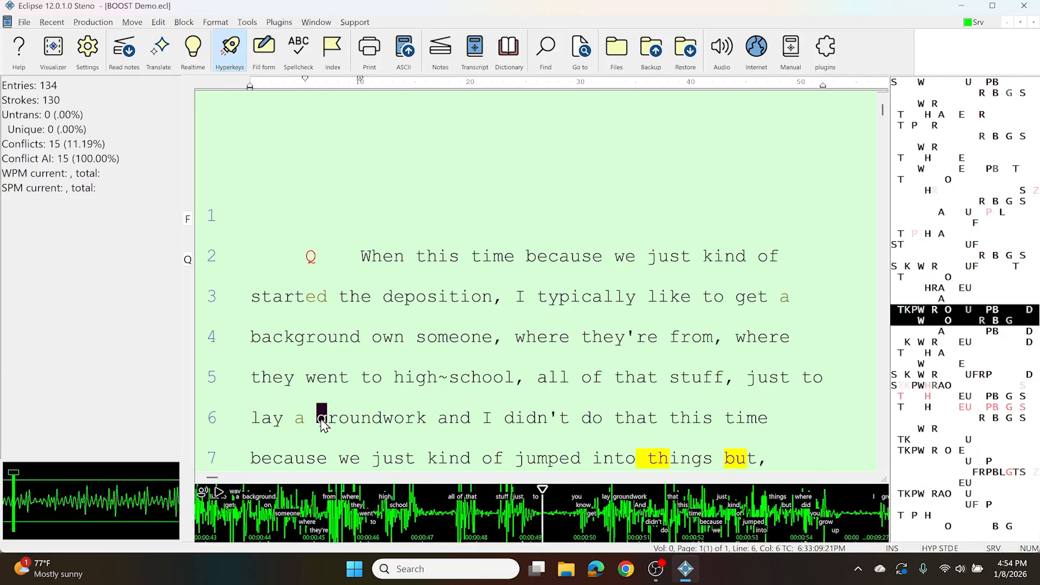
double_click(322, 422)
scroll(322, 424, "down", 2)
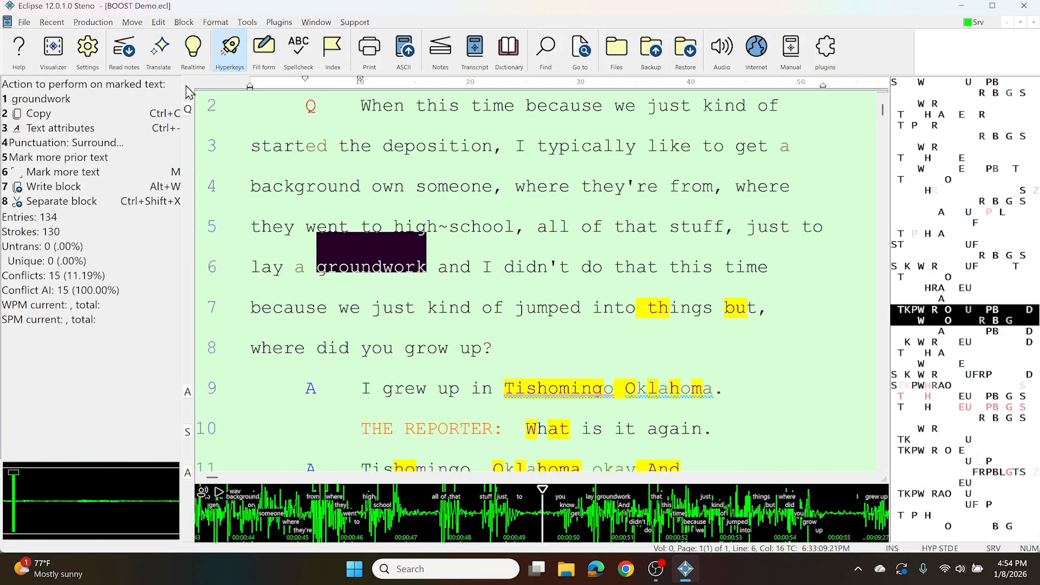
left_click(195, 24)
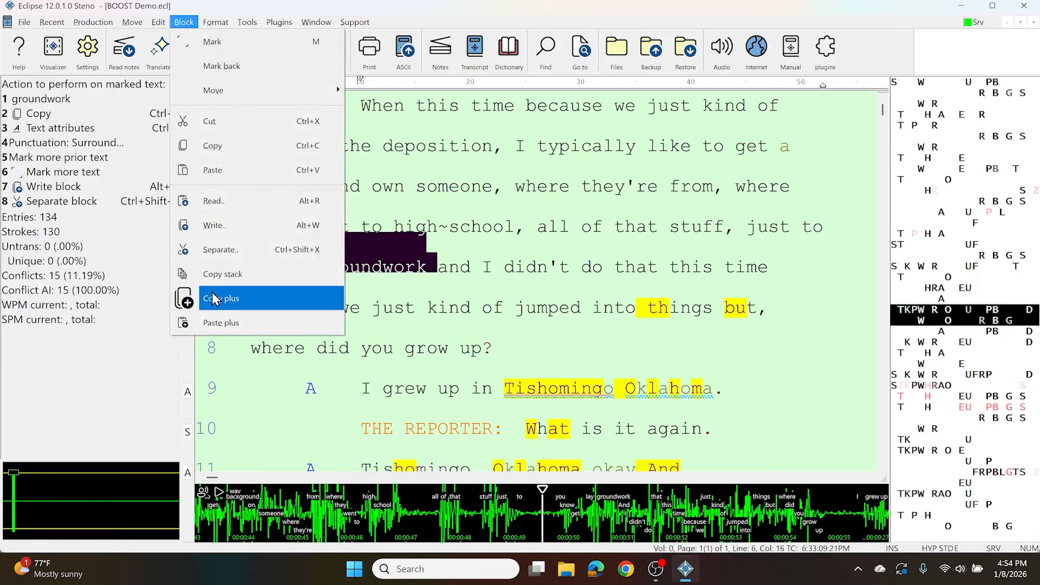
left_click(216, 303)
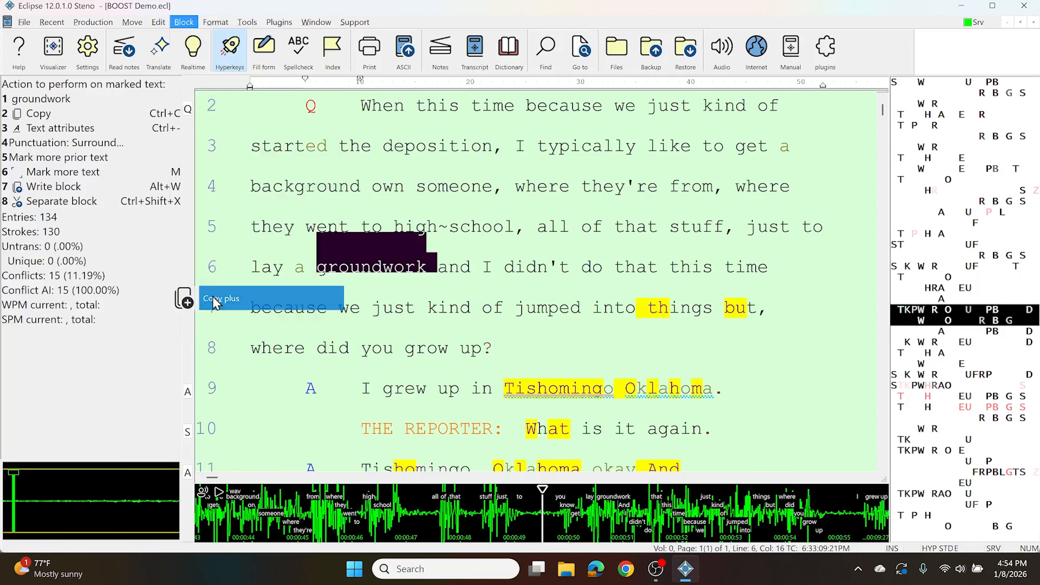
left_click(350, 201)
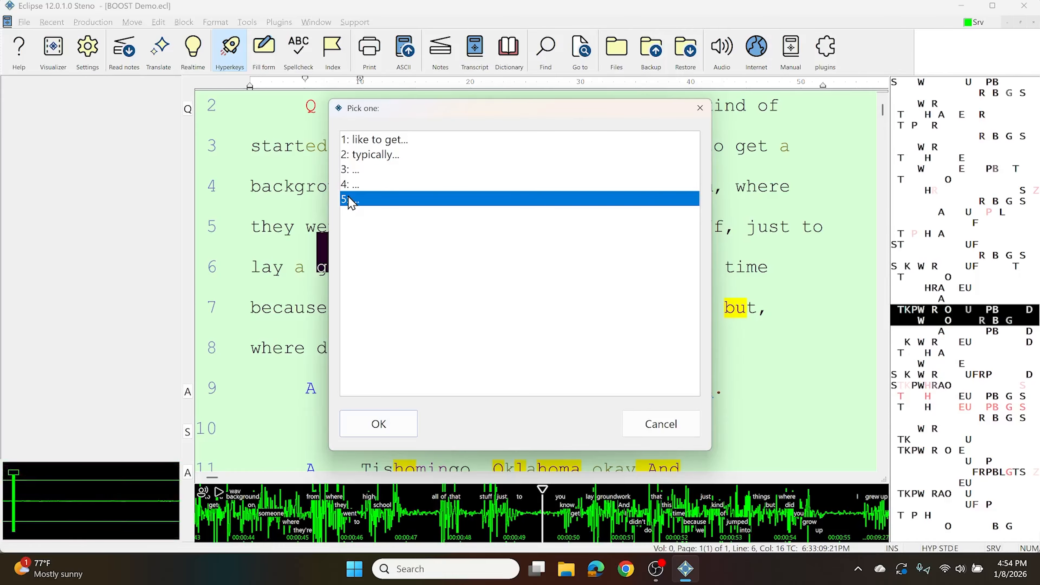
left_click(357, 174)
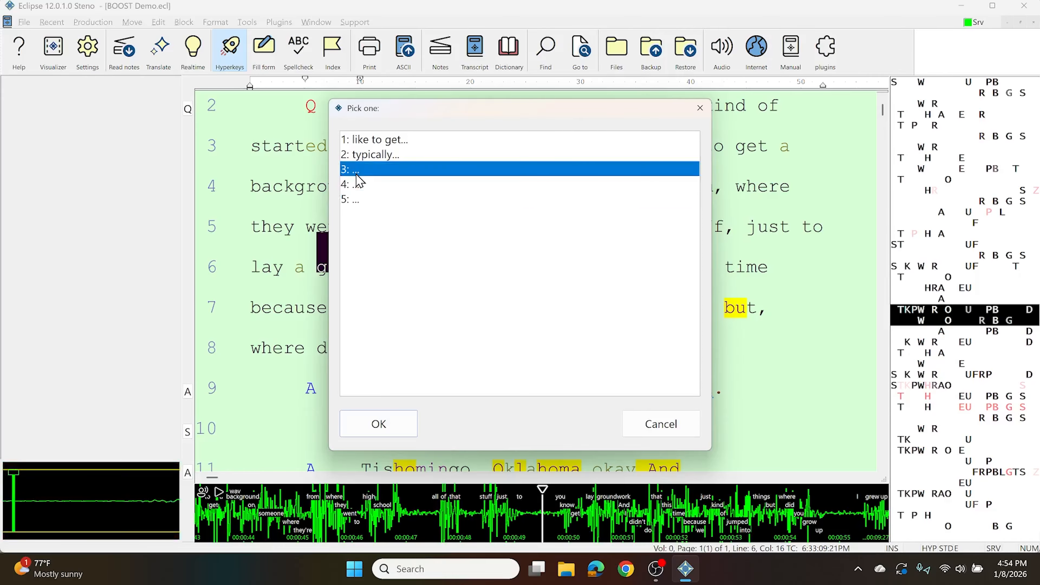
left_click(389, 430)
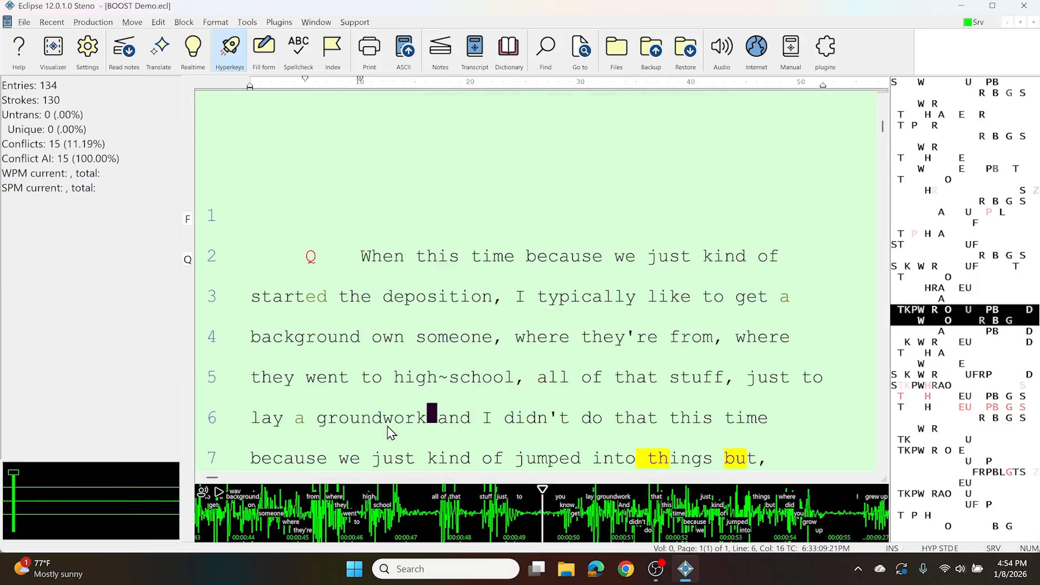
Check the Paste plus list for "groundwork" in slot 3 and cancel without pasting
left_click(184, 22)
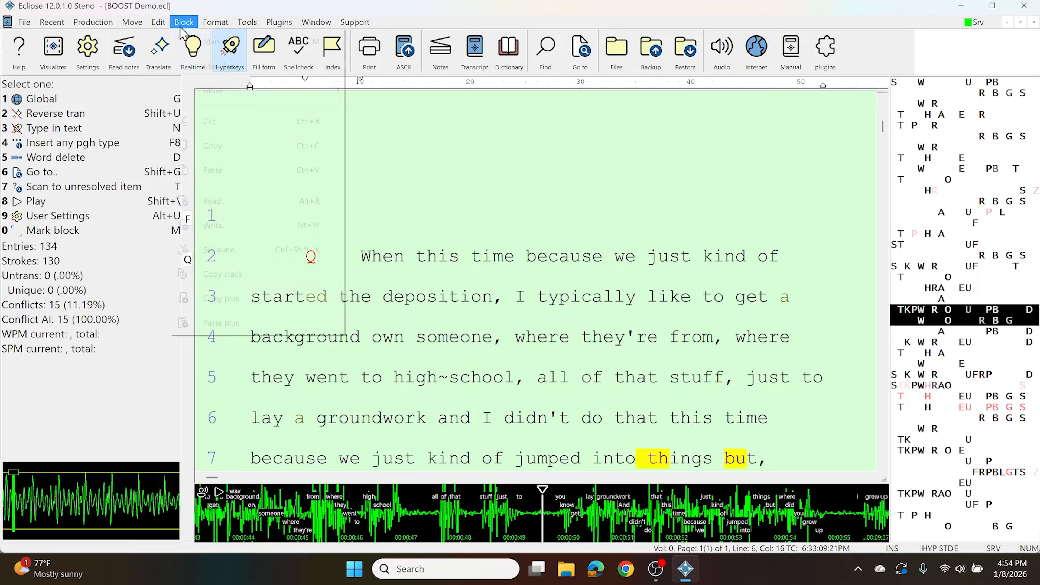
left_click(213, 323)
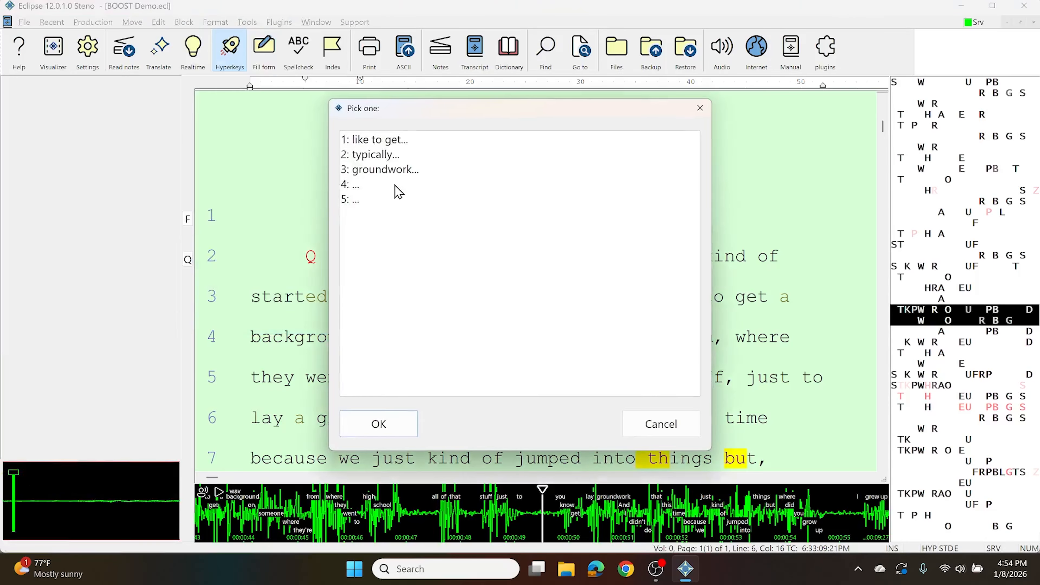
key("Escape")
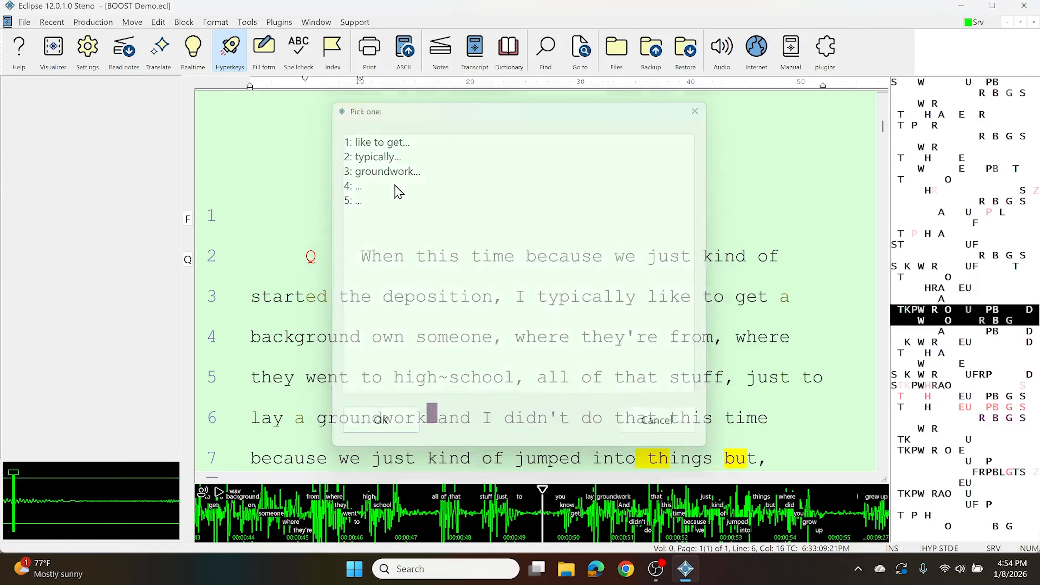
Mark "high~school" in line 5 and save it to the clipboard history with Copy stack
key("Up")
key("ctrl+Left")
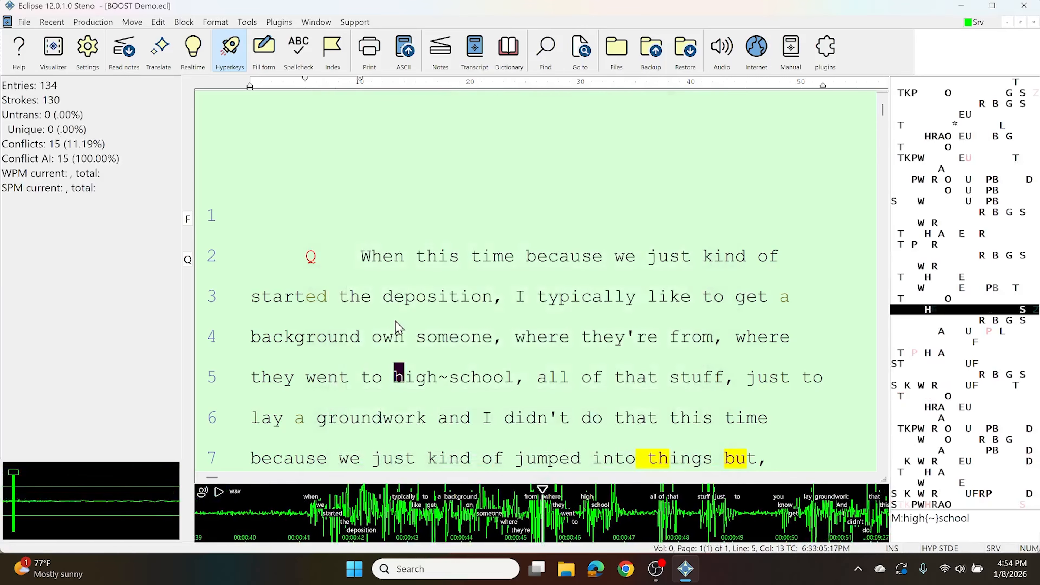
key("m")
key("m")
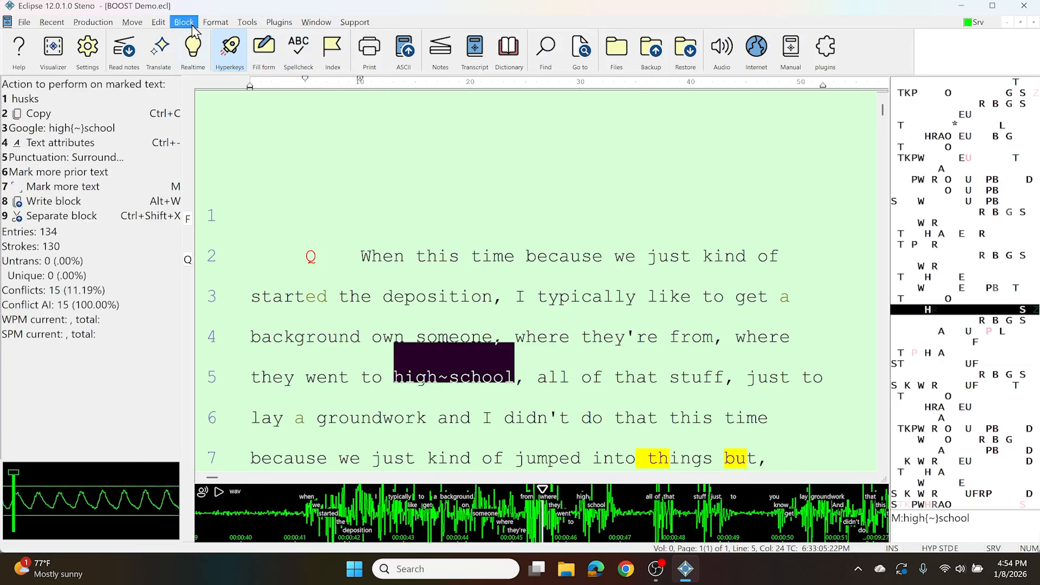
left_click(184, 22)
left_click(221, 274)
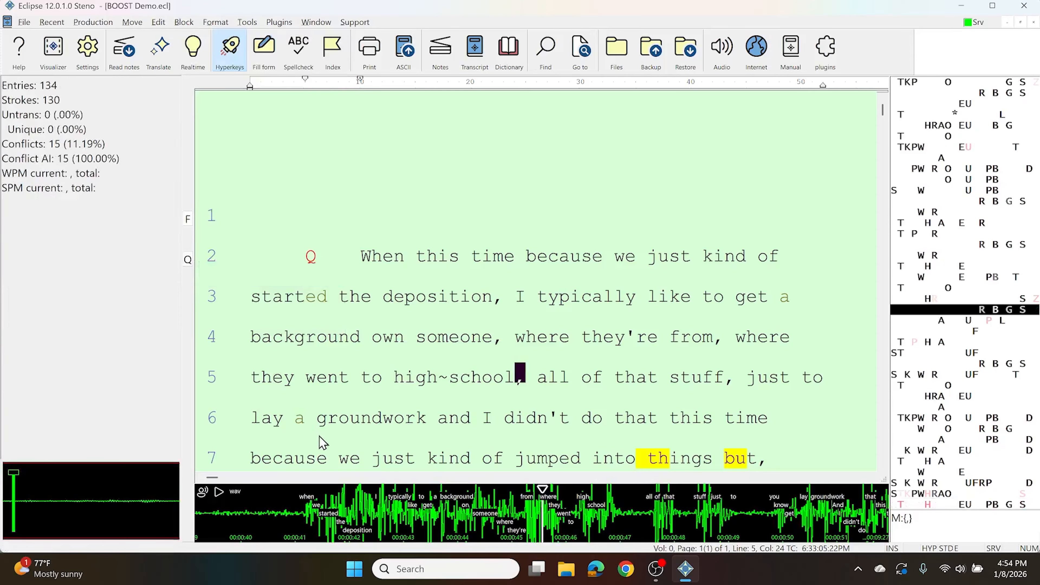
Mark "just kind of" in line 7 and store it in clipboard slot 5 with Copy plus
left_click(377, 458)
key("m")
key("m")
key("m")
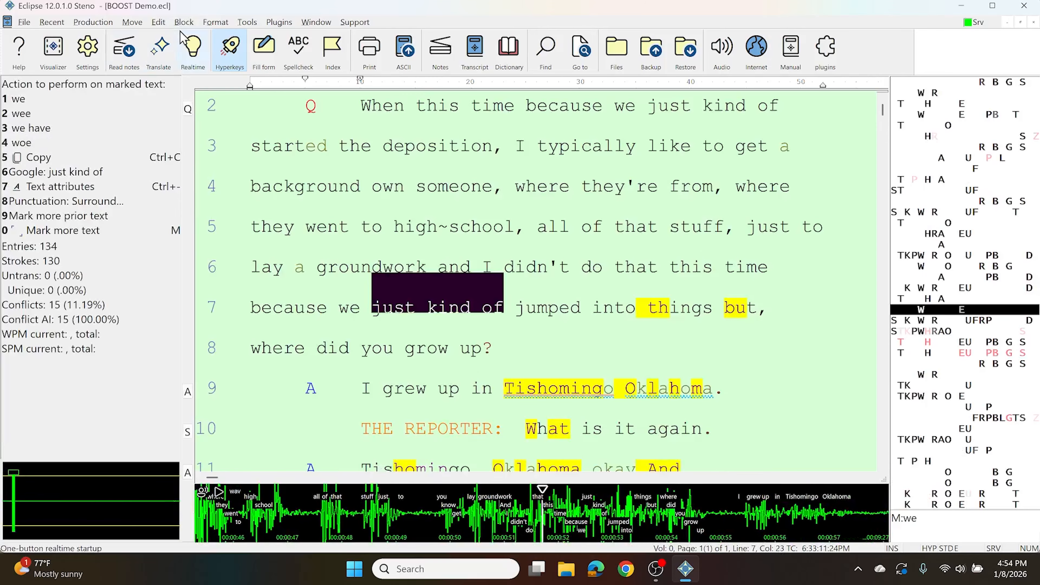
left_click(184, 22)
left_click(221, 298)
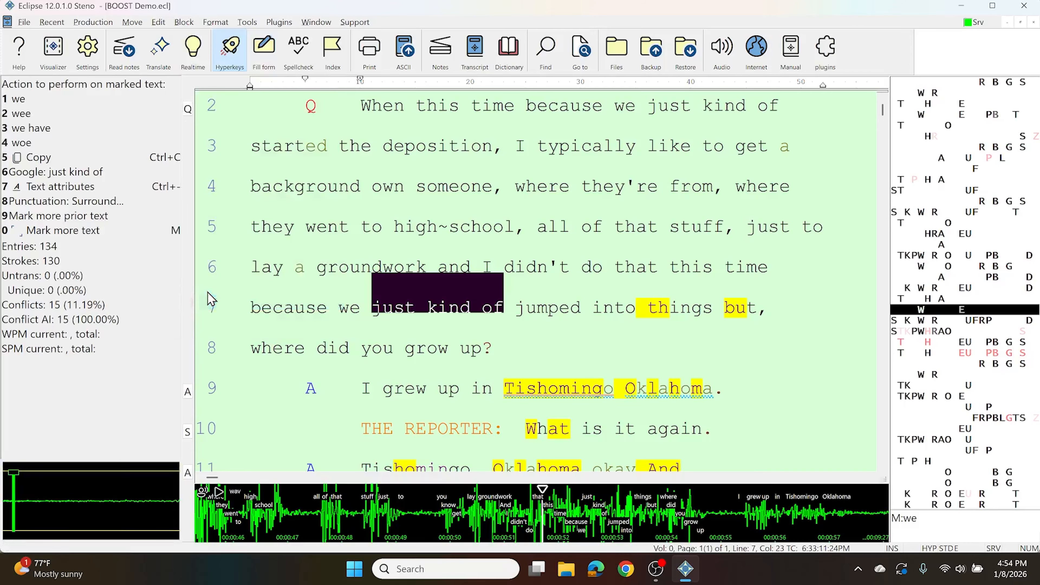
left_click(363, 204)
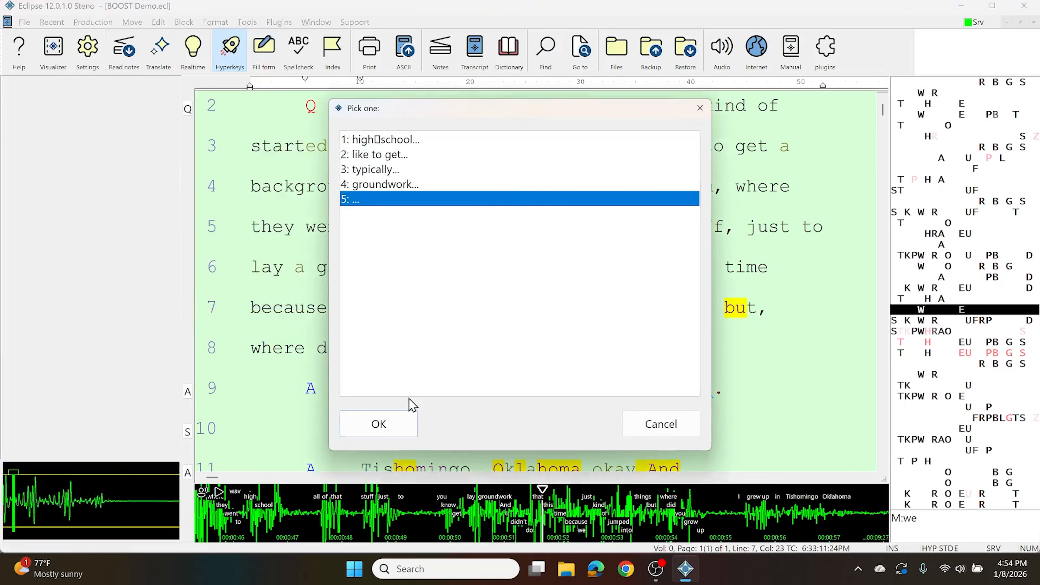
left_click(397, 426)
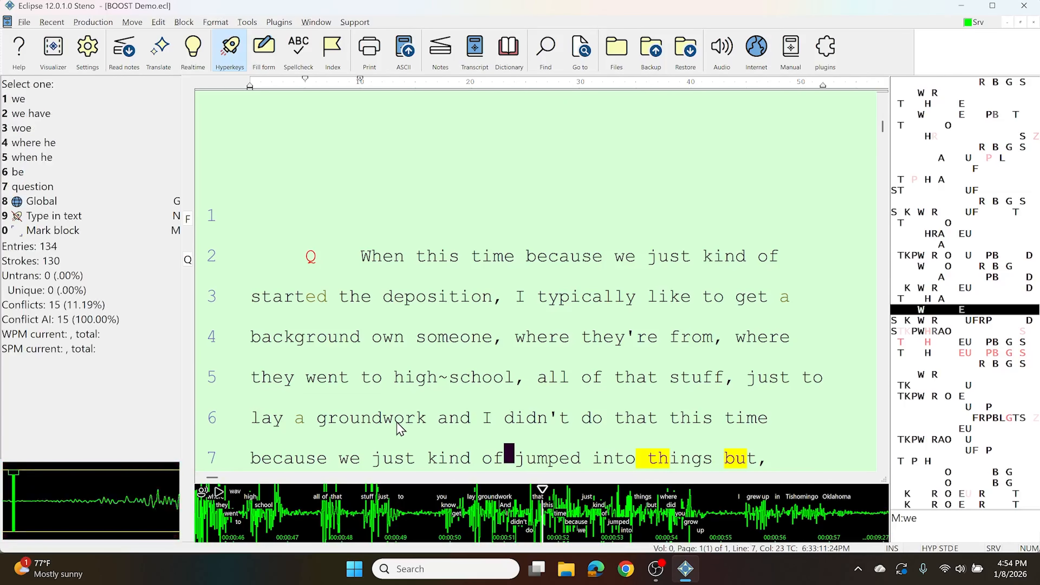
Insert "groundwork" from clipboard slot 4 before "training" in line 15 with Paste plus
key("Down")
key("Down")
key("Down")
key("Down")
key("Down")
key("Down")
key("Down")
key("Down")
key("Left")
key("Left")
key("Left")
key("Left")
key("Left")
key("Left")
key("Left")
key("Left")
key("Left")
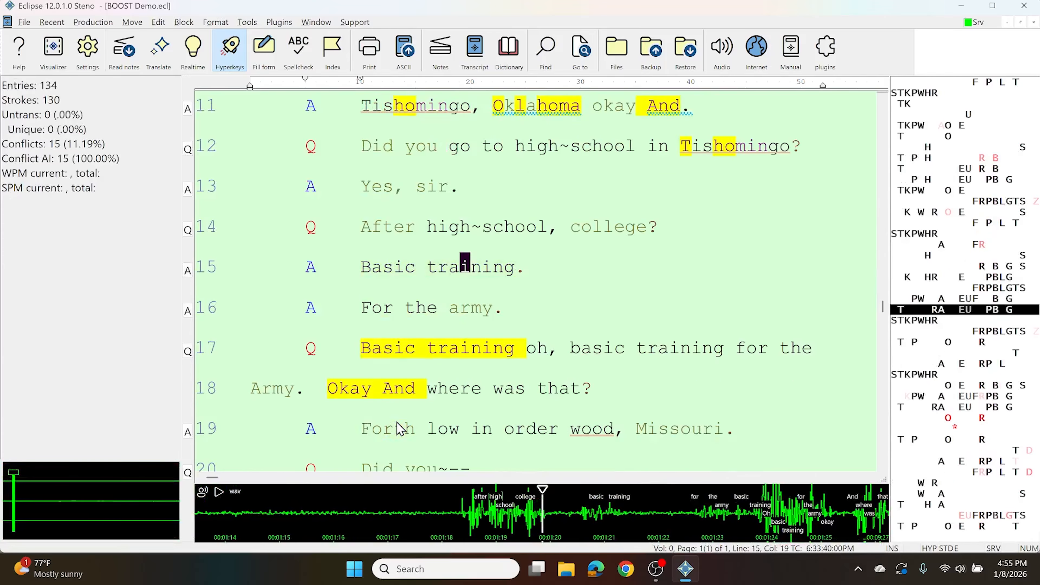
left_click(184, 22)
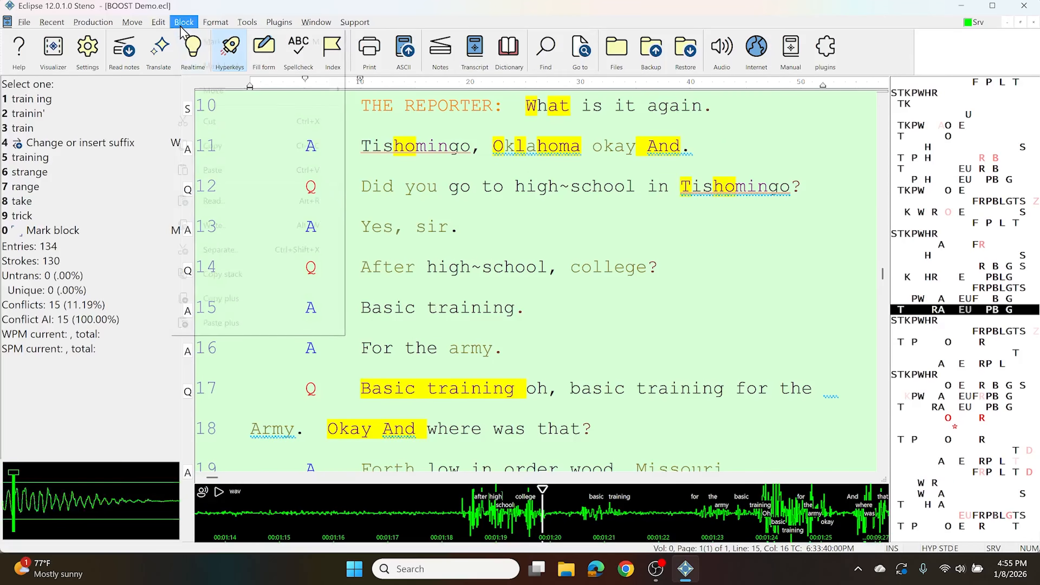
left_click(207, 323)
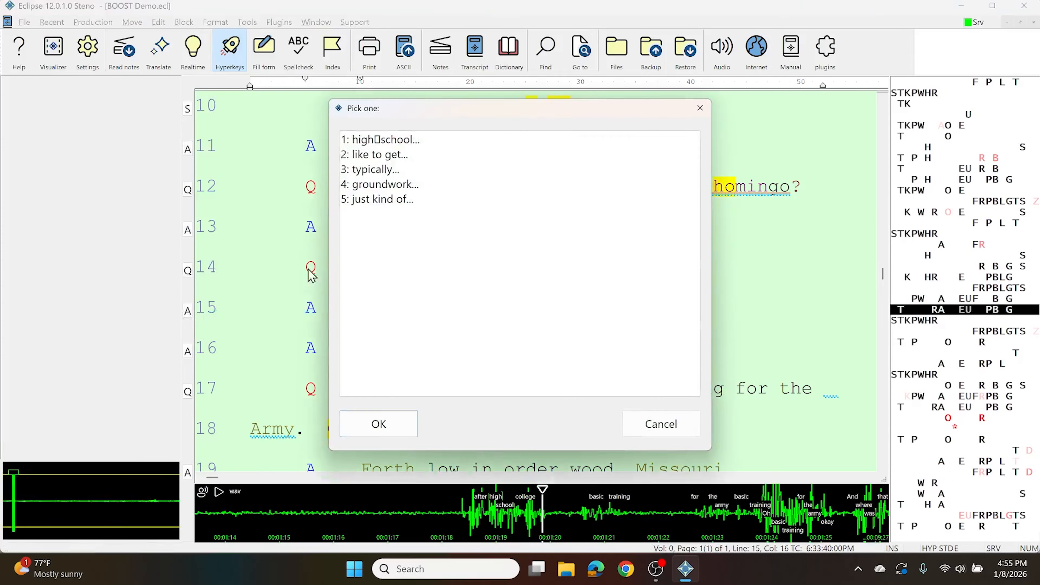
left_click(384, 188)
left_click(369, 425)
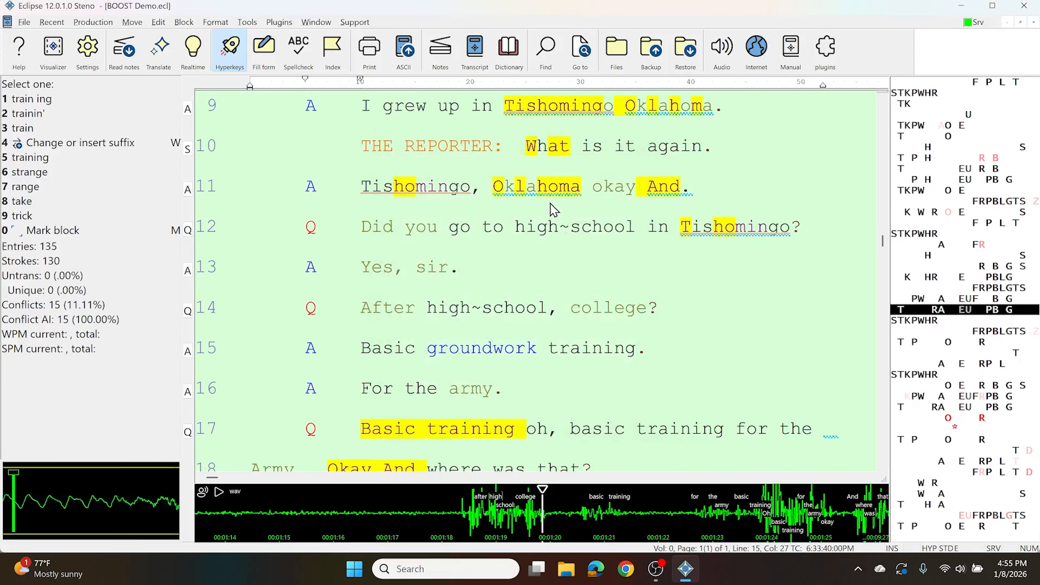
In the user's keyboard definitions, assign the standard keystroke Alt+V to the Copy stack command
key("alt+u")
left_click(571, 198)
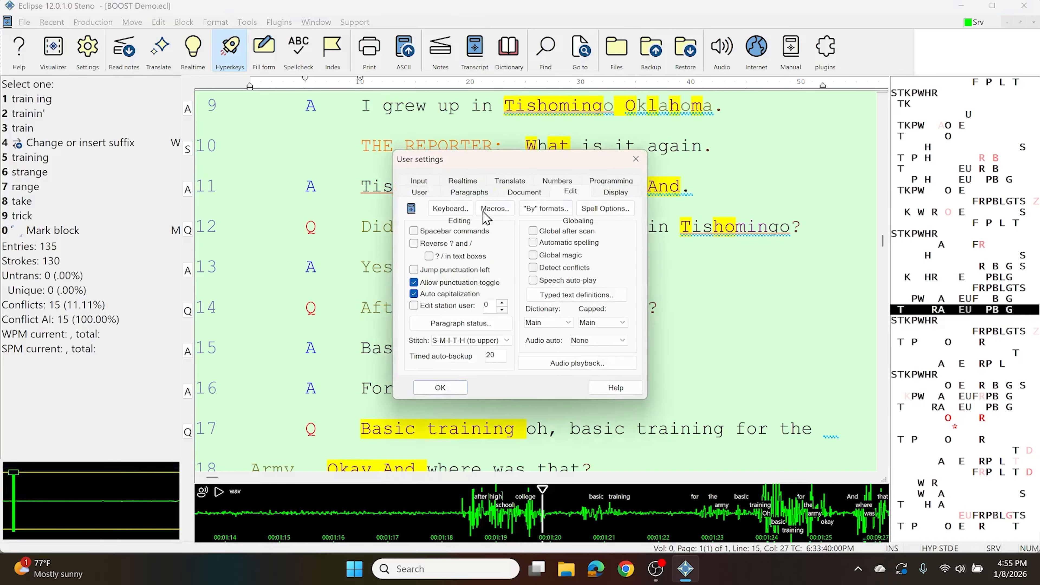
left_click(450, 211)
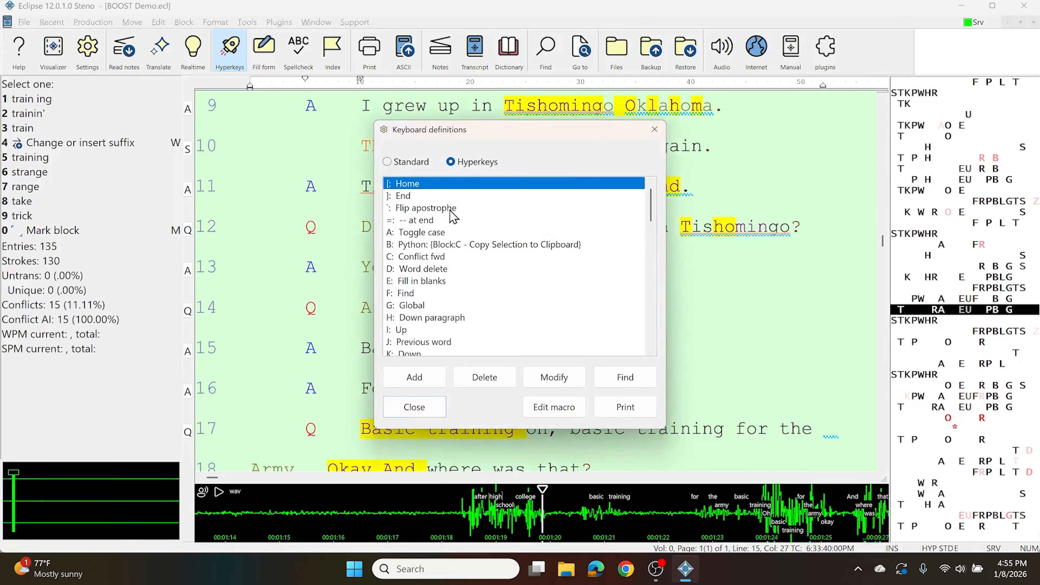
left_click(427, 384)
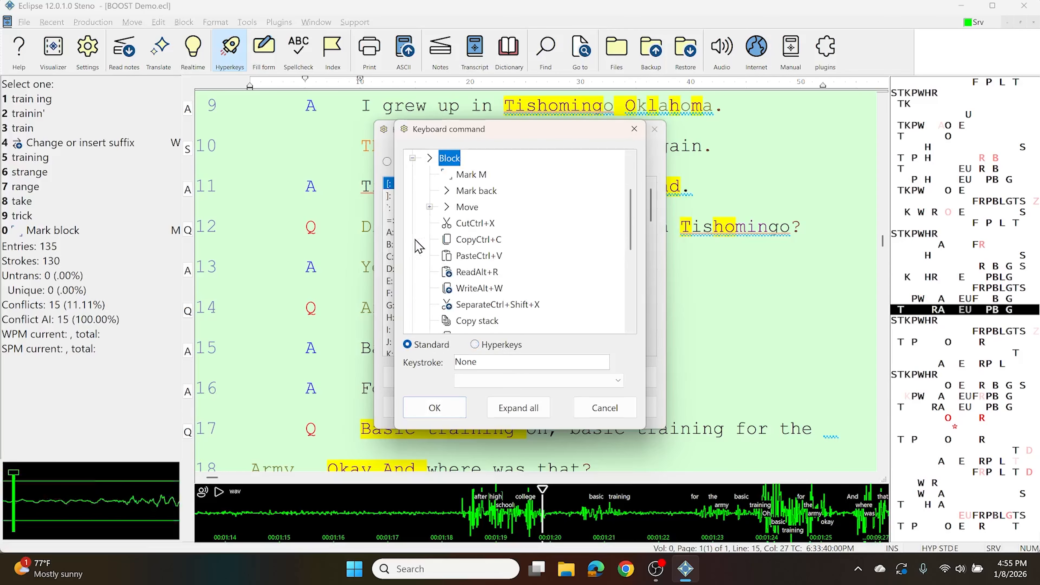
double_click(421, 240)
scroll(476, 278, "down", 1)
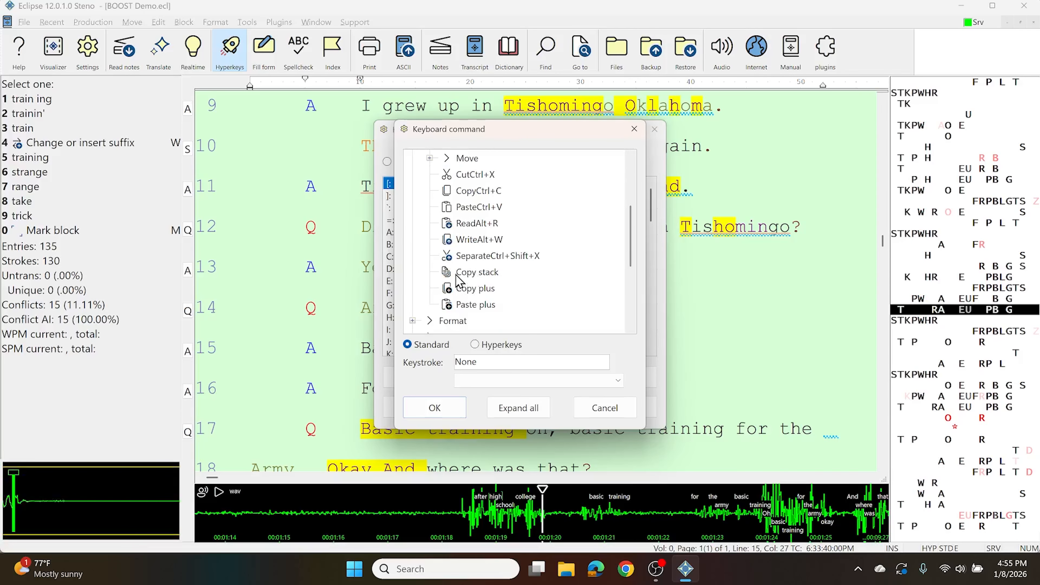
left_click(471, 272)
left_click(490, 362)
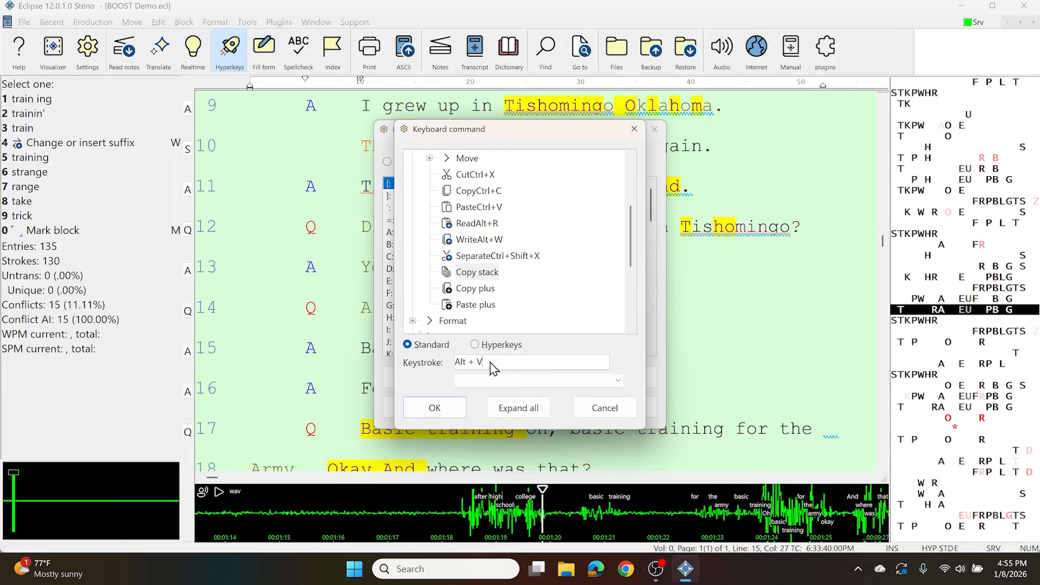
left_click(434, 408)
Add the standard keystroke Shift+Alt+V for the Copy plus command
left_click(414, 377)
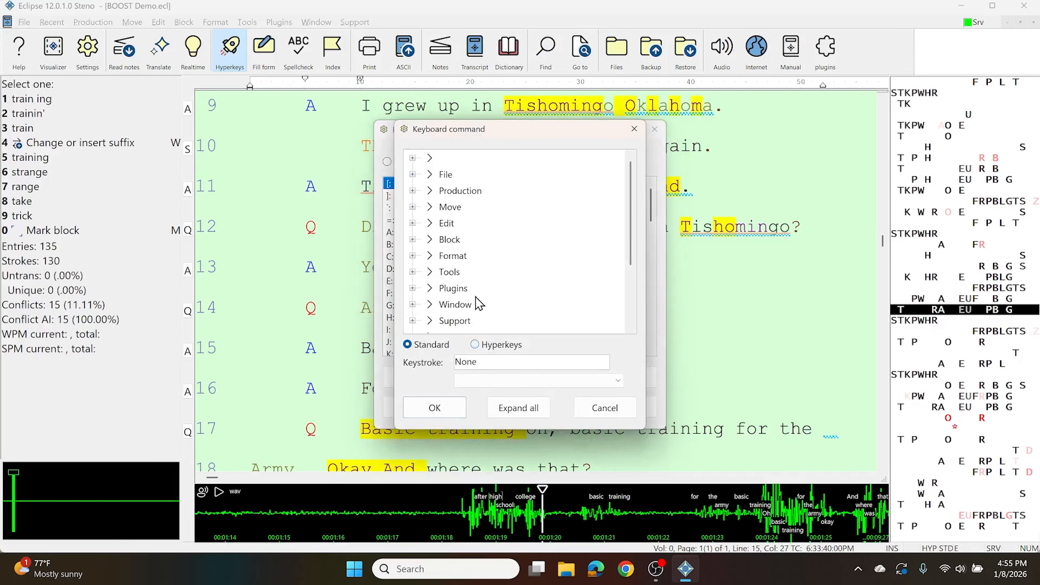
left_click(413, 240)
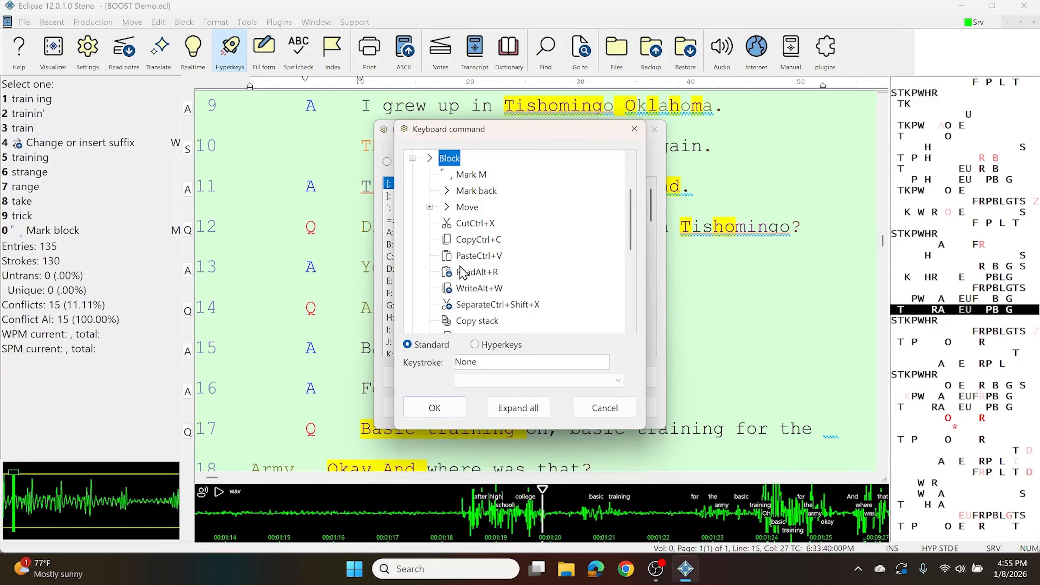
scroll(474, 276, "down", 1)
left_click(475, 288)
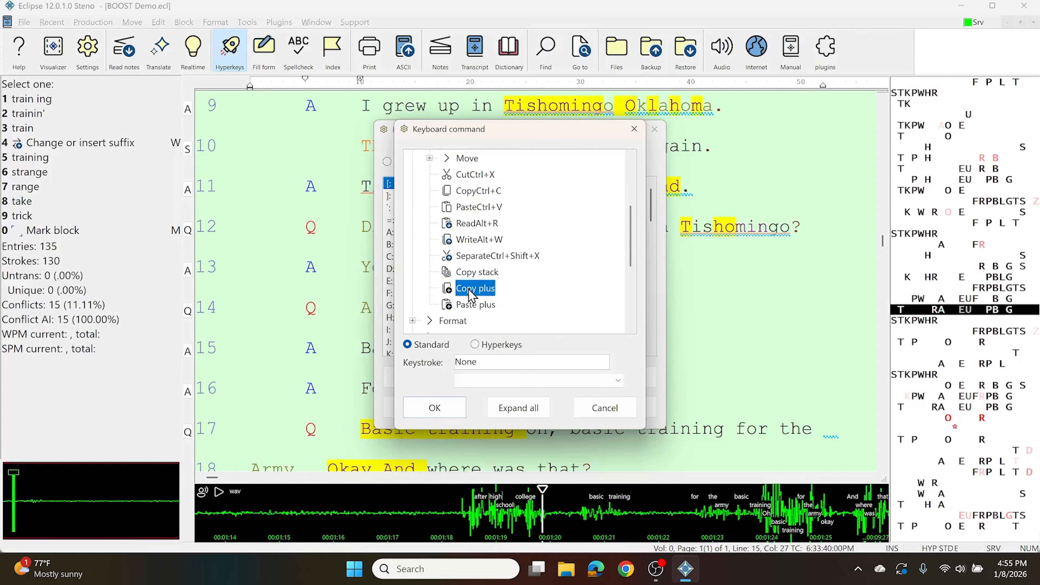
left_click(484, 383)
left_click(487, 362)
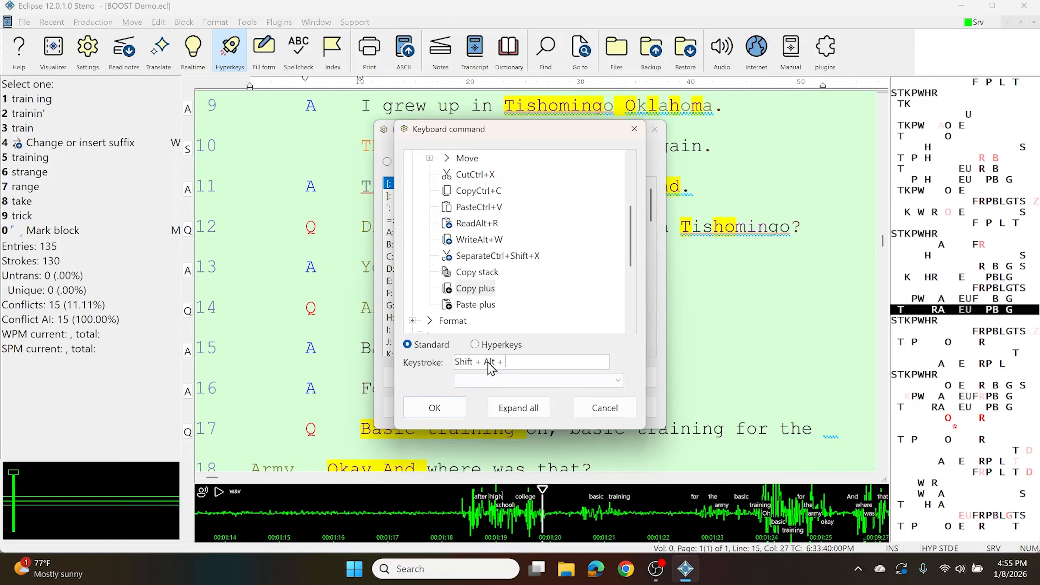
key("shift+alt+v")
left_click(435, 408)
left_click(488, 293)
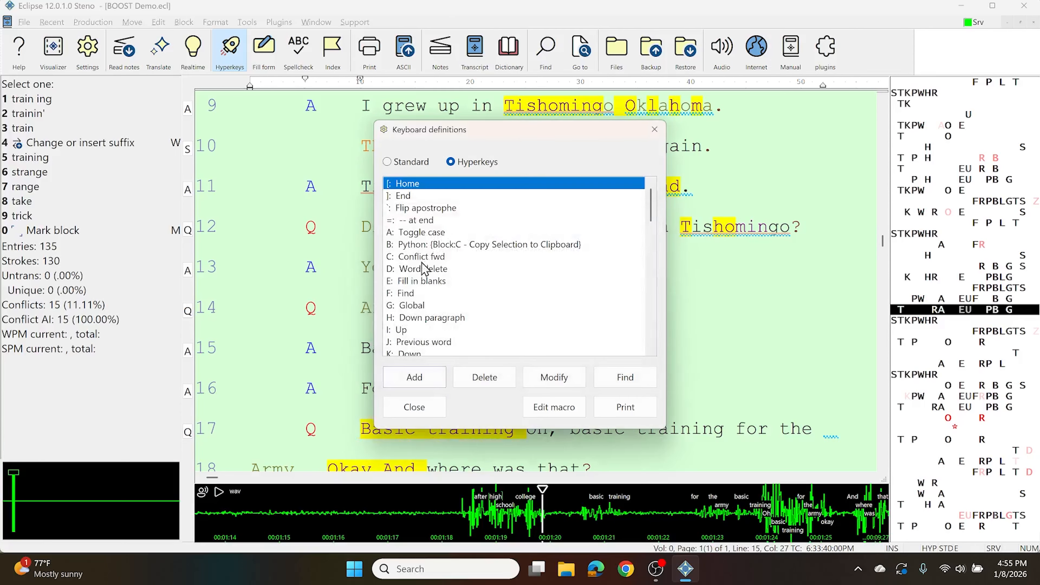
Add the Hyperkeys keystroke Ctrl+Shift+V for the Paste plus command and close the user settings
left_click(415, 377)
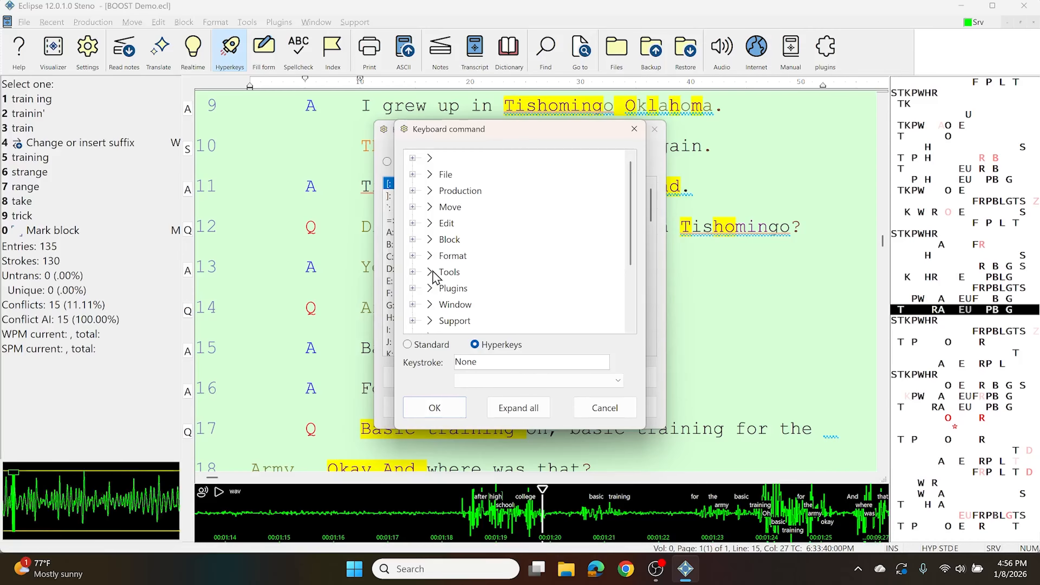
scroll(479, 291, "down", 2)
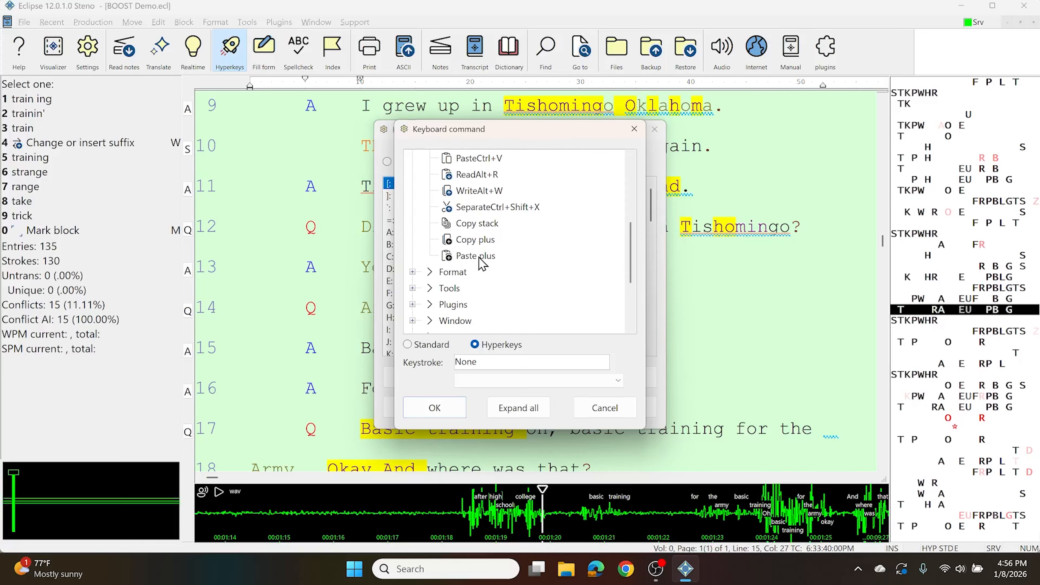
left_click(475, 256)
left_click(487, 363)
key("ctrl+shift+v")
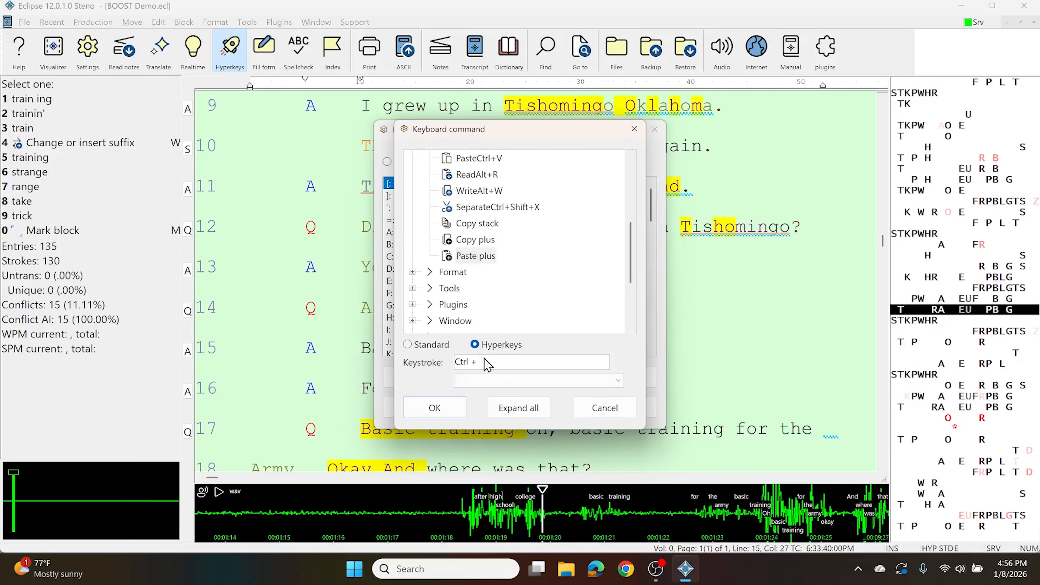
left_click(434, 407)
left_click(438, 402)
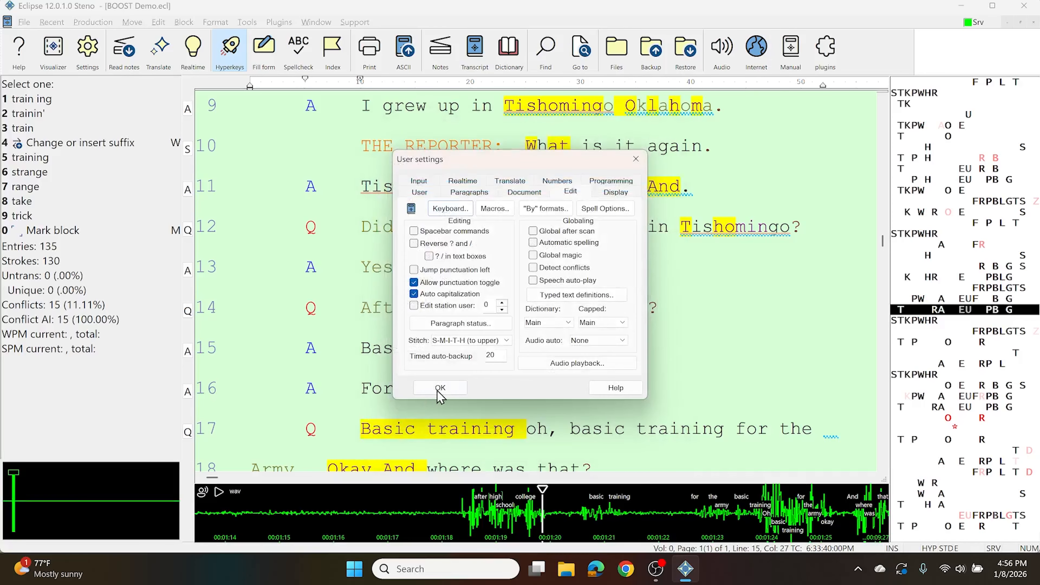
left_click(438, 388)
Insert "high~school" from clipboard slot 3 after "training" in line 15 with Paste plus
key("ctrl+Right")
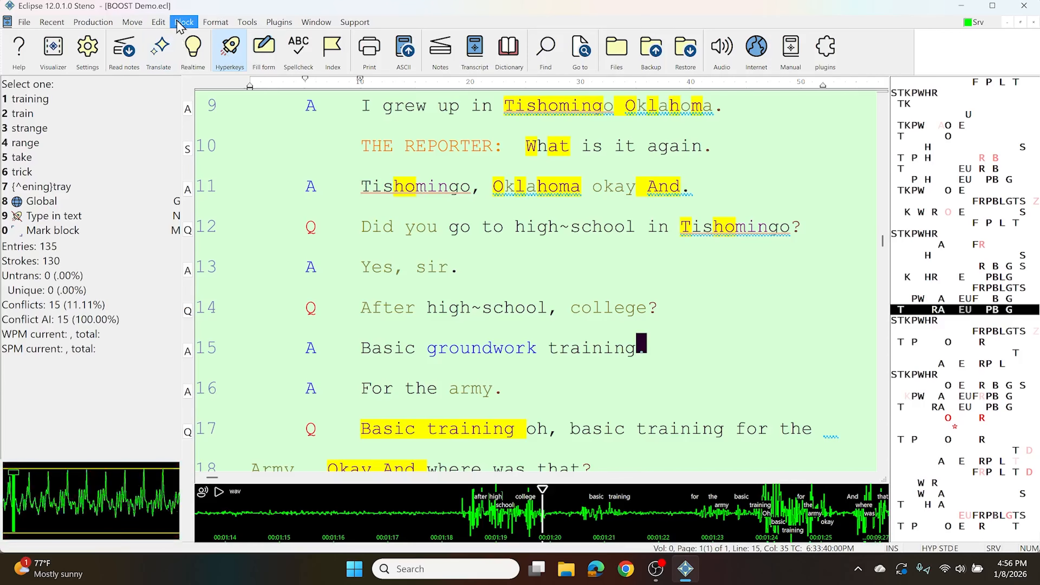
key("ctrl+shift+v")
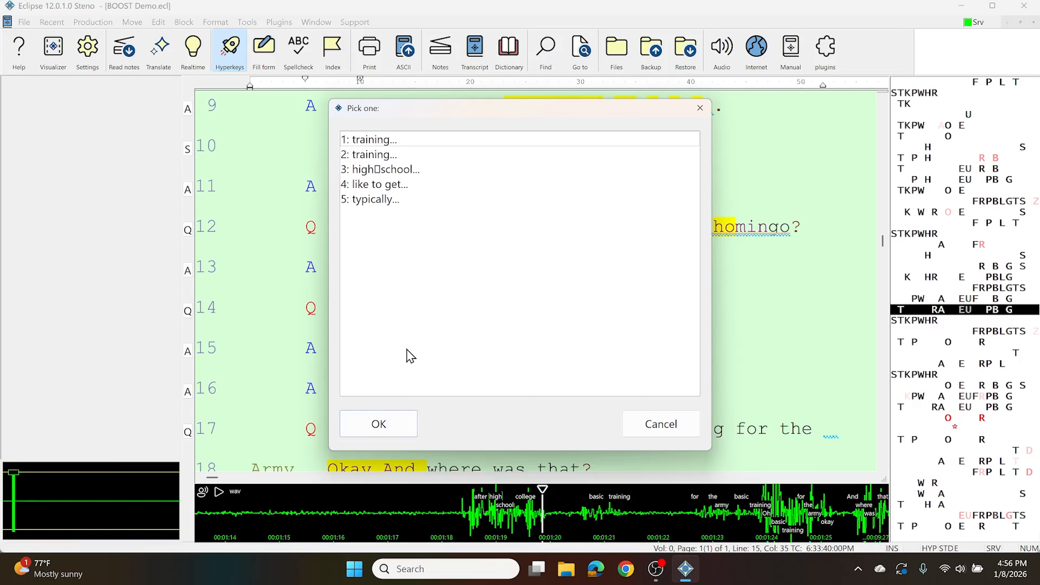
key("Down")
key("Down")
key("Return")
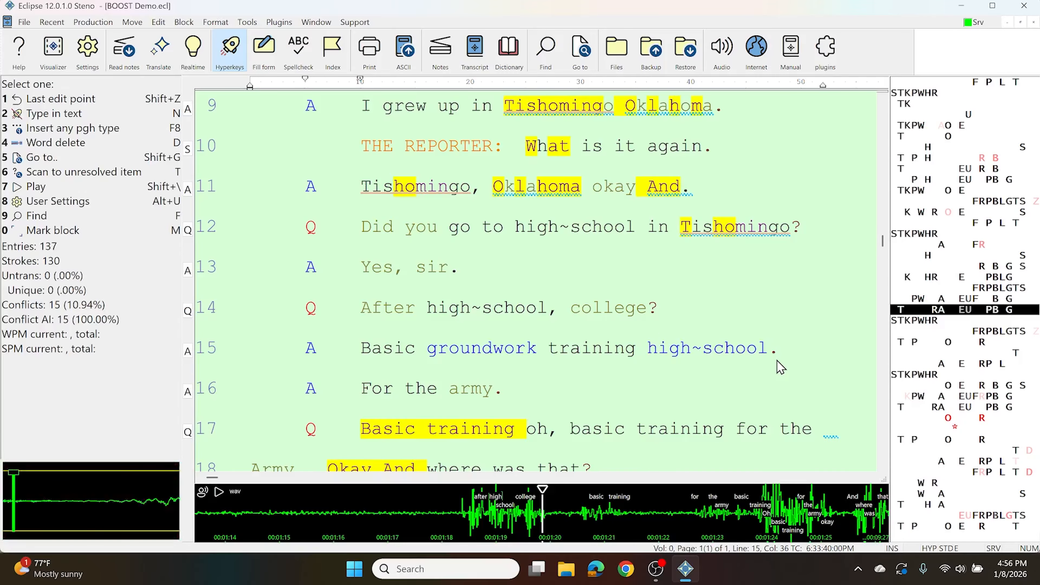
Review the clipboard commands and the Paste plus list at "was" in line 18, cancelling without pasting
key("t")
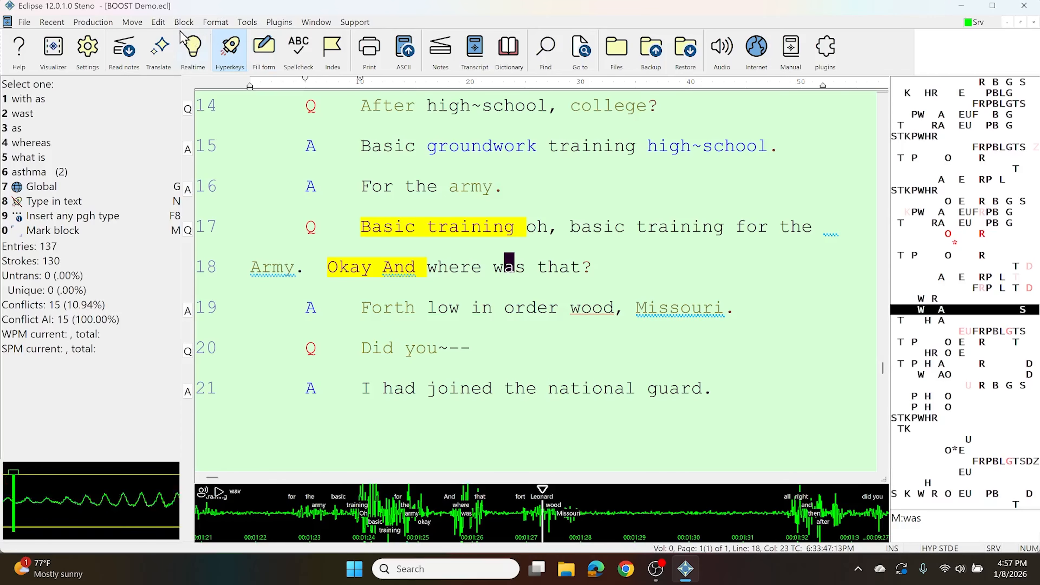
left_click(184, 21)
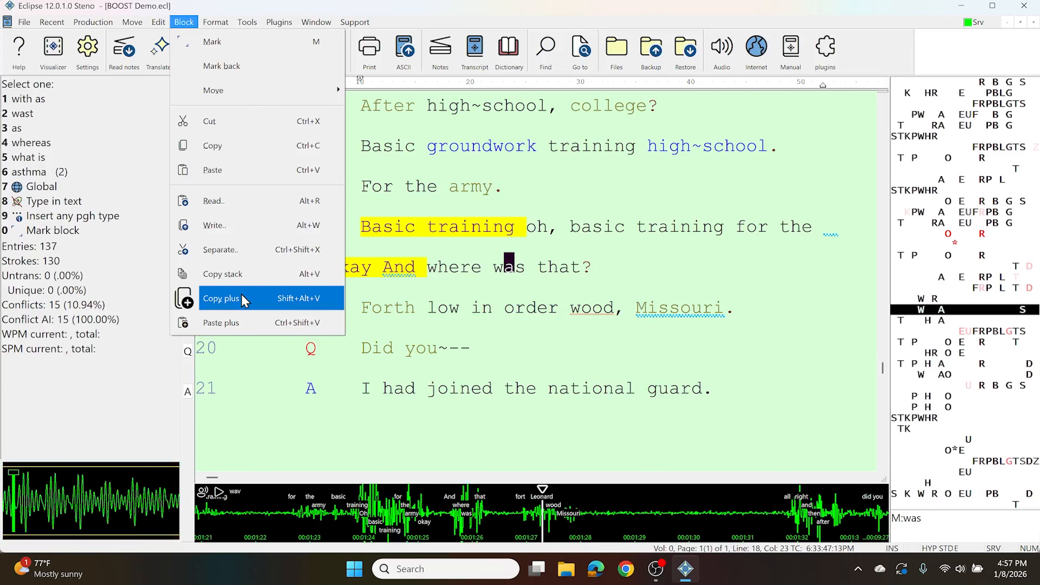
left_click(238, 332)
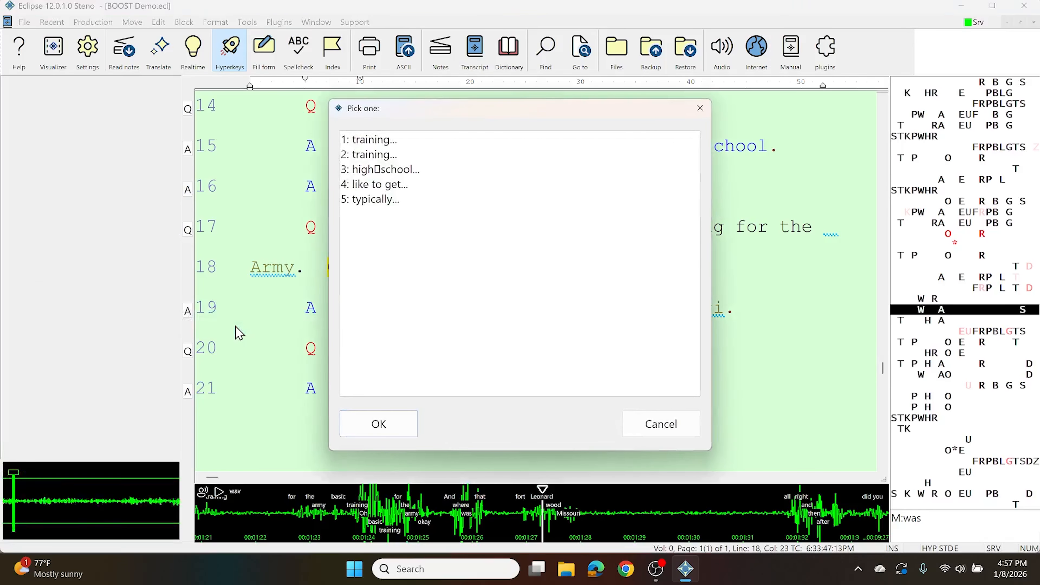
key("Escape")
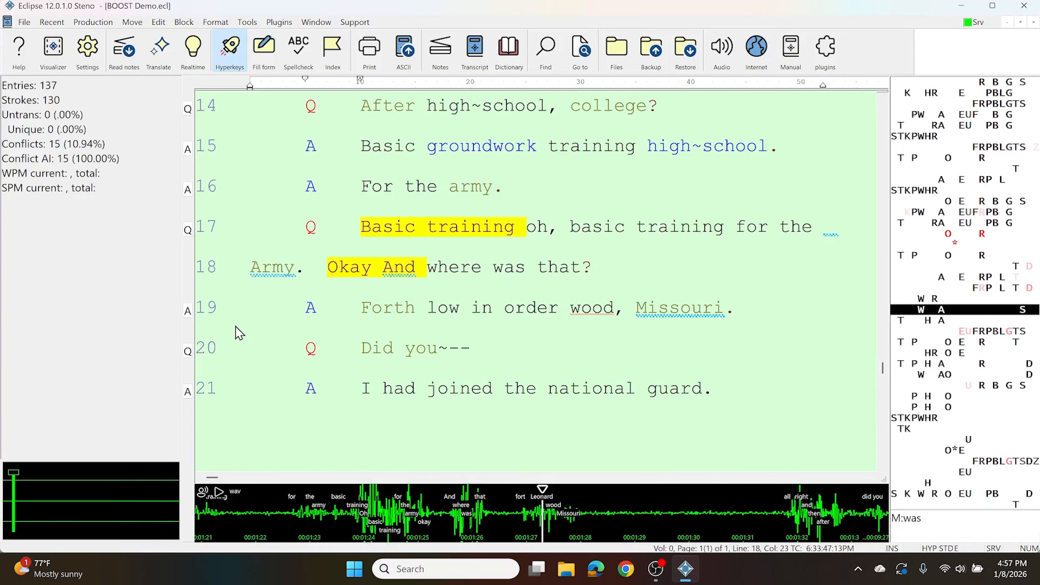